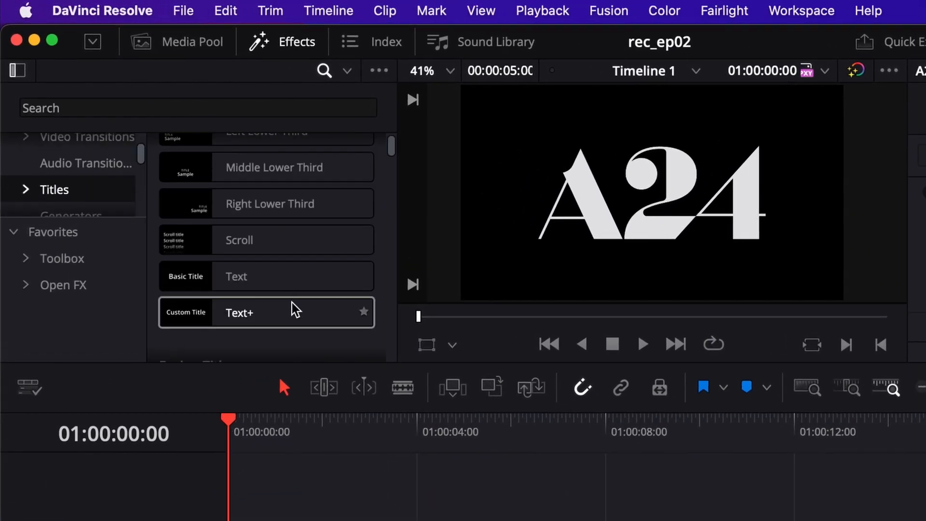
Add a Text+ title beneath the A24 logo clip on track V1 with the text "Oscar nominees.".
left_click_drag(283, 319, 270, 520)
type("O")
type("sca")
Set the title's font to Times in the Bold style.
left_click(792, 178)
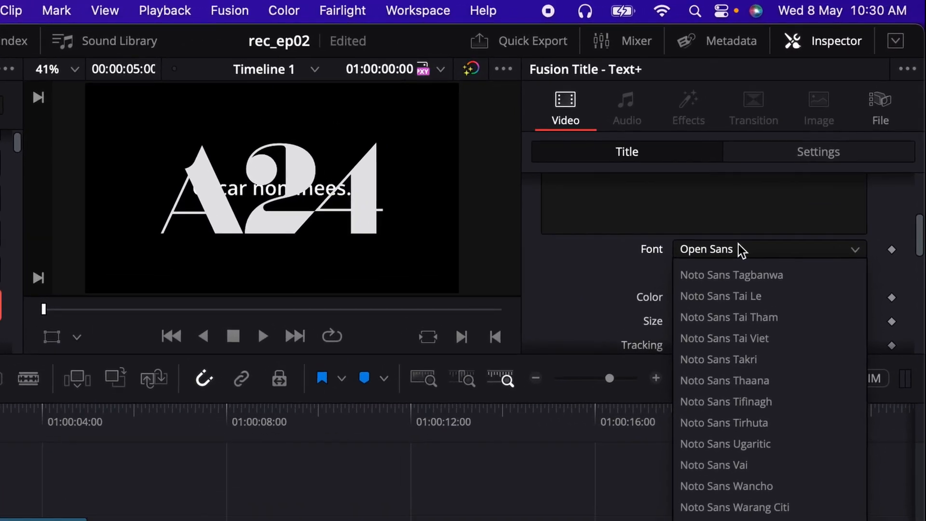
scroll(755, 492, "down", 20)
left_click(724, 519)
left_click(696, 282)
left_click(687, 327)
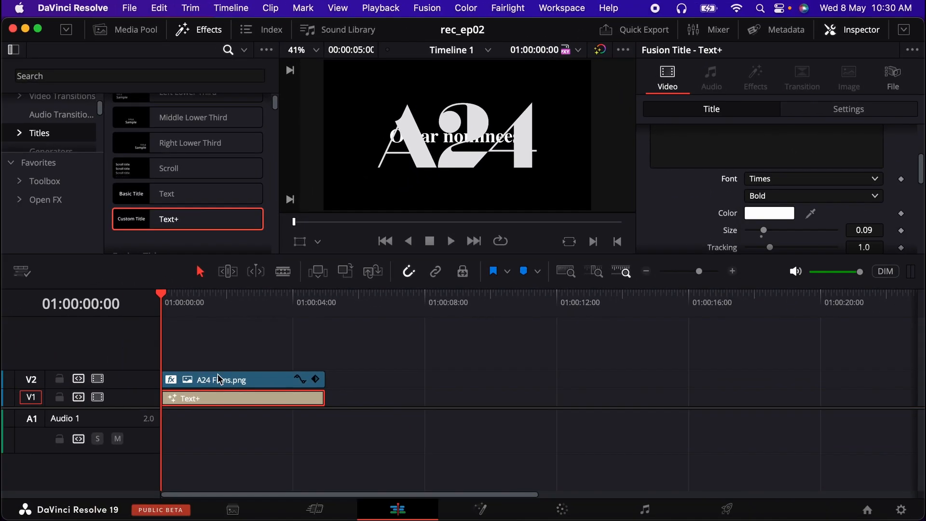
Shrink the A24 logo to a zoom of about 0.284 and move it up to the top center of the frame.
left_click(218, 376)
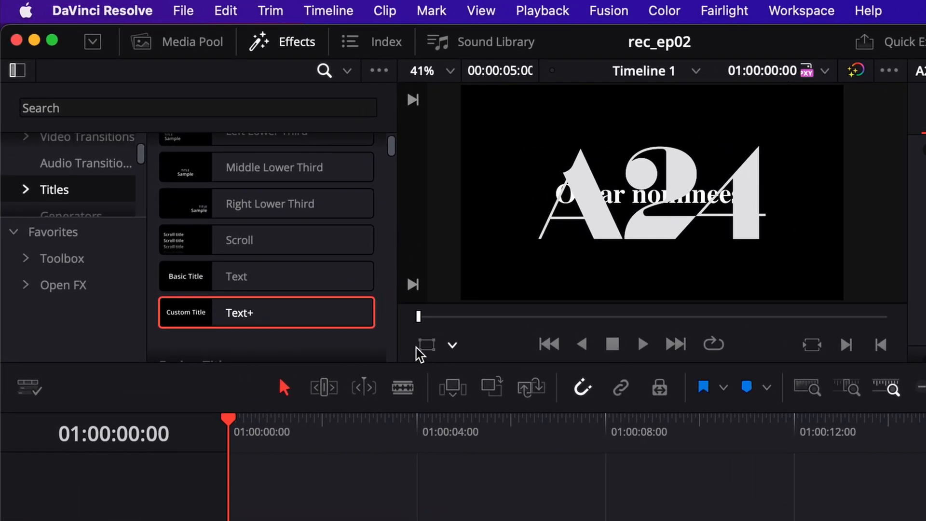
left_click(299, 241)
left_click_drag(523, 289, 612, 220)
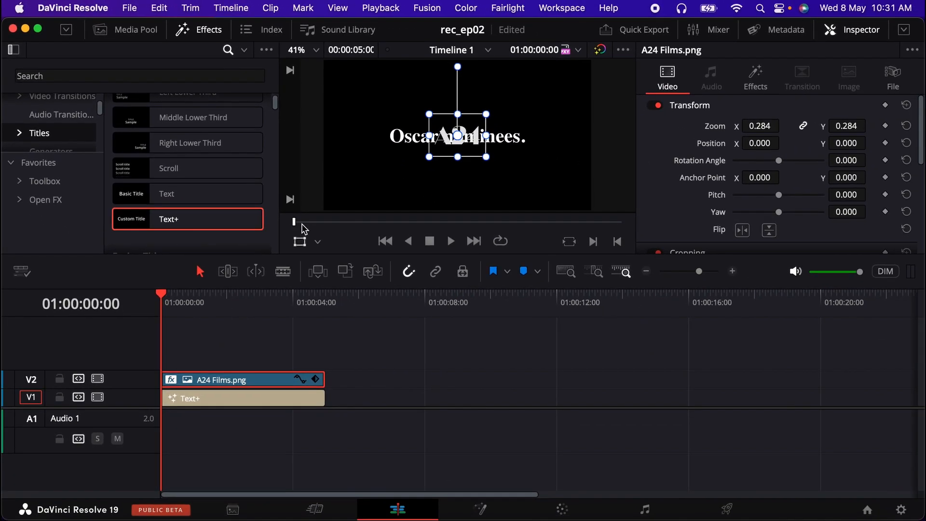
left_click_drag(302, 225, 293, 225)
left_click_drag(847, 144, 598, 316)
Reduce the Text+ title's size to about 0.059 and raise its layout center so it sits directly beneath the logo.
left_click(241, 399)
scroll(766, 193, "down", 3)
left_click_drag(764, 230, 759, 230)
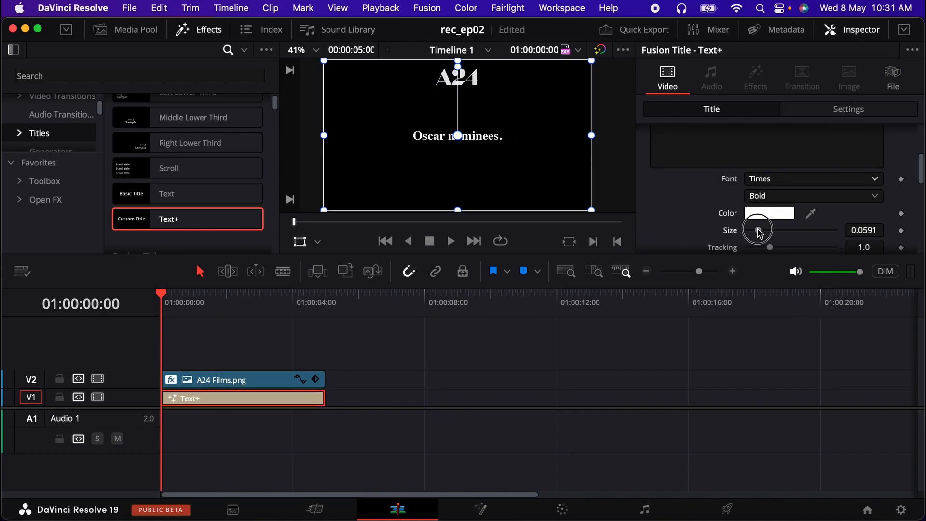
scroll(766, 166, "up", 5)
left_click(718, 157)
left_click_drag(863, 213, 233, 372)
left_click(235, 379)
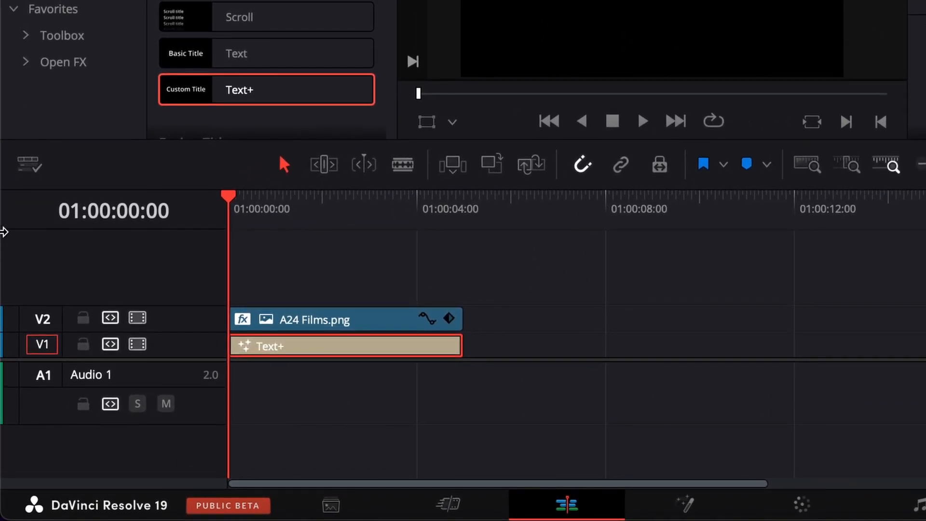
Enlarge the video track height in the timeline view options and shrink it back to compact tracks.
left_click(29, 165)
left_click_drag(89, 518, 134, 518)
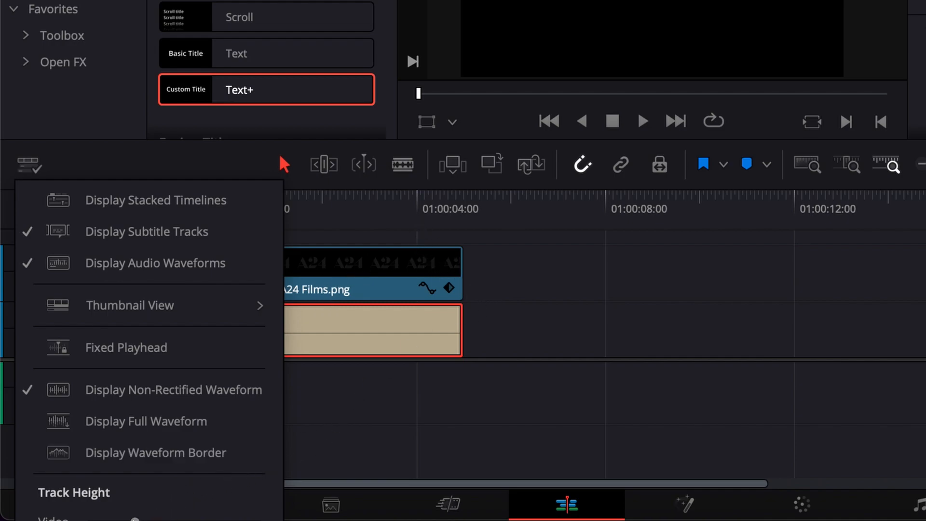
left_click_drag(135, 520, 82, 520)
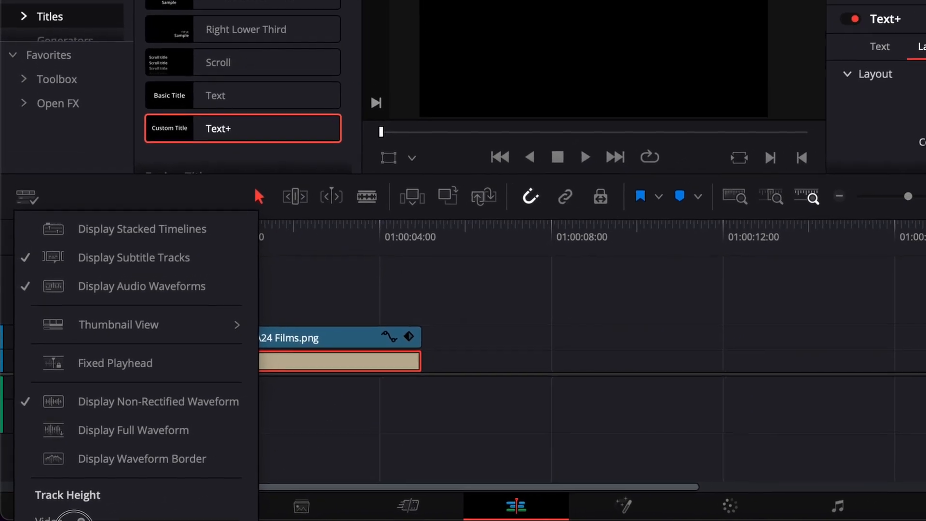
left_click(551, 355)
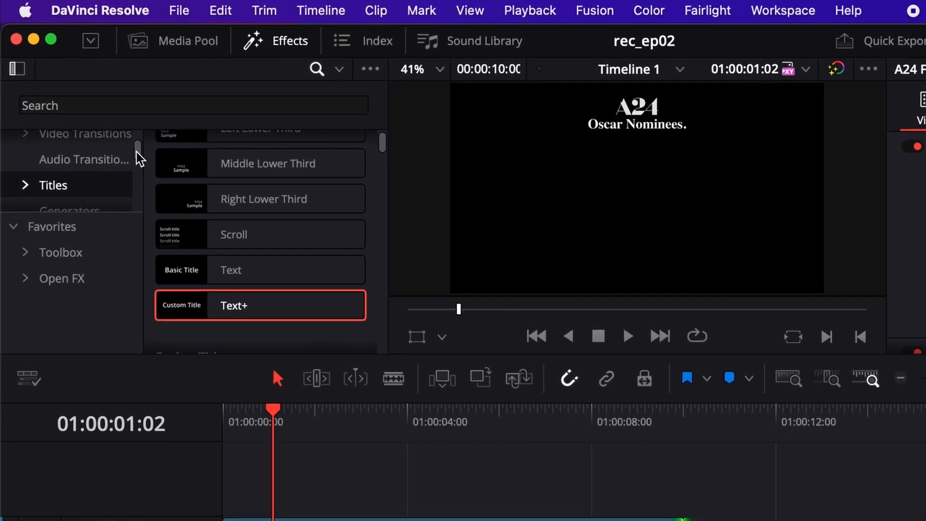
Add the Slide video transition to the start of the A24 Films.png clip.
left_click_drag(100, 114, 99, 128)
left_click_drag(140, 178, 140, 144)
left_click(113, 171)
left_click_drag(391, 145, 390, 183)
left_click_drag(244, 154, 252, 520)
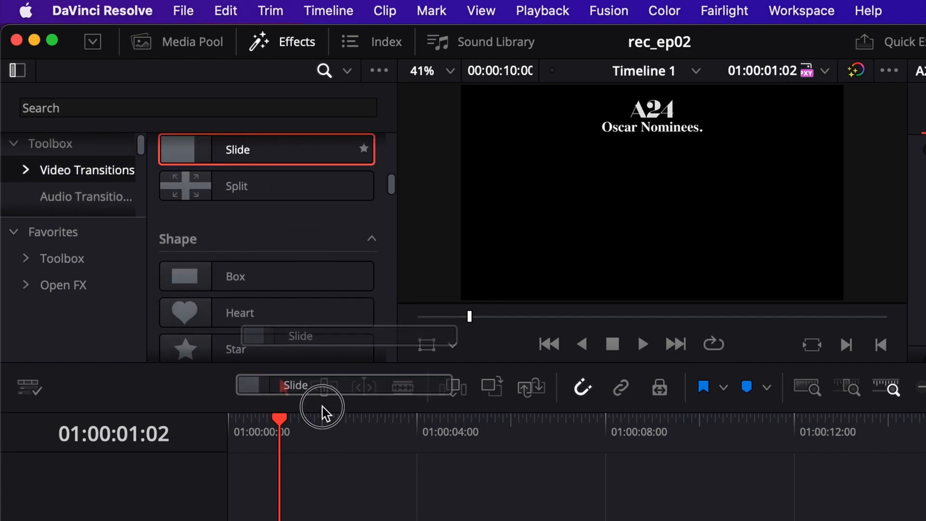
Set the logo transition's preset to Slide, Top-Down and play it back.
left_click_drag(178, 378, 181, 371)
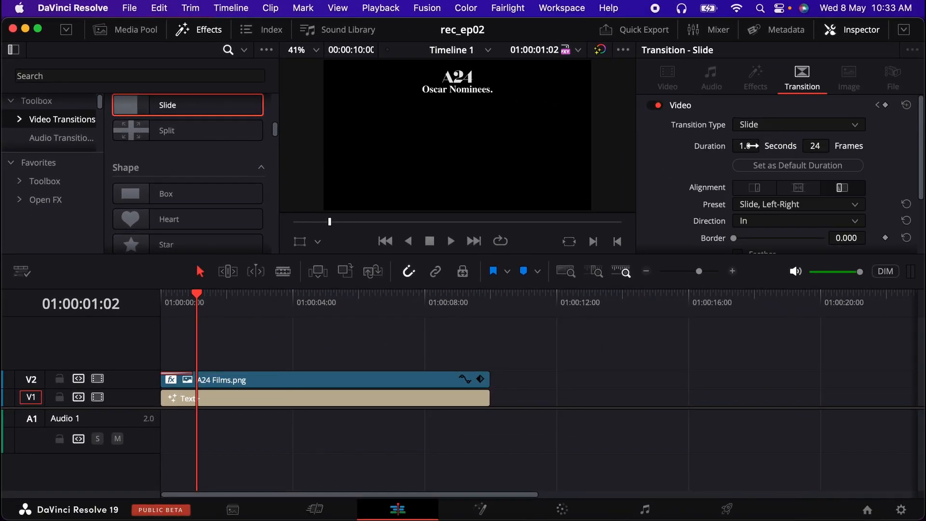
left_click(766, 208)
left_click(769, 266)
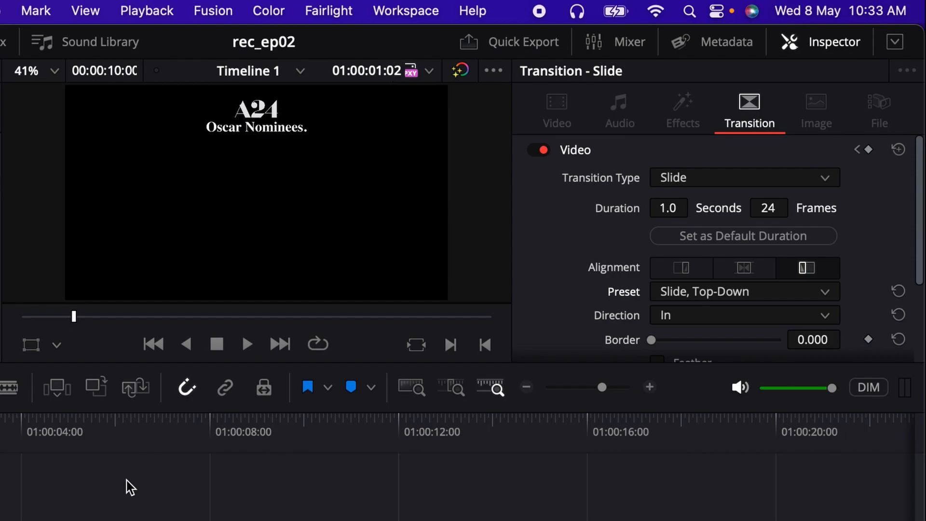
key("space")
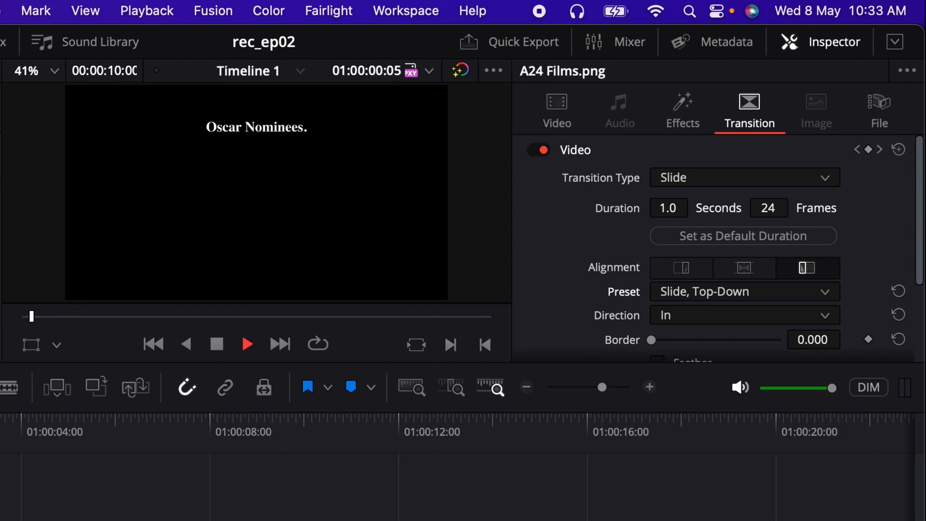
key("space")
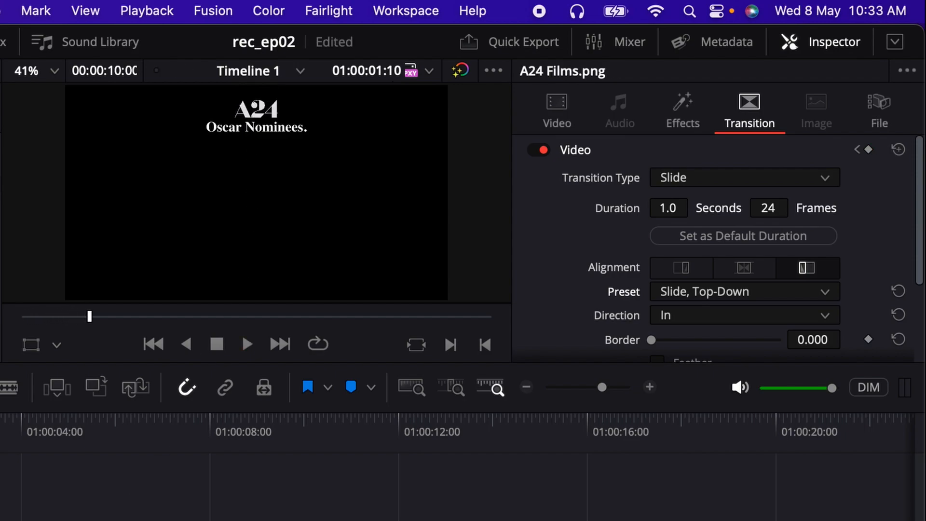
Set the logo's Slide transition to 2.0 seconds with In & Out easing and play it back from the start.
left_click(1, 502)
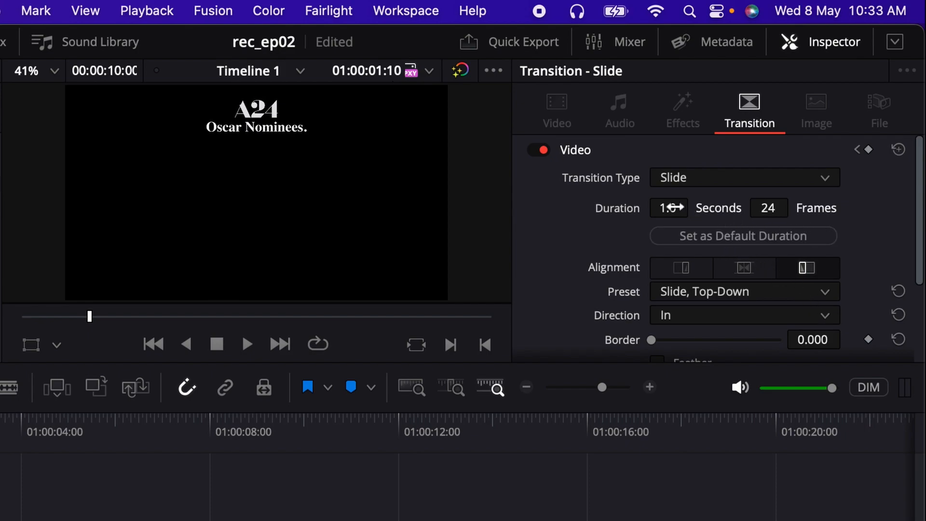
left_click_drag(674, 207, 689, 207)
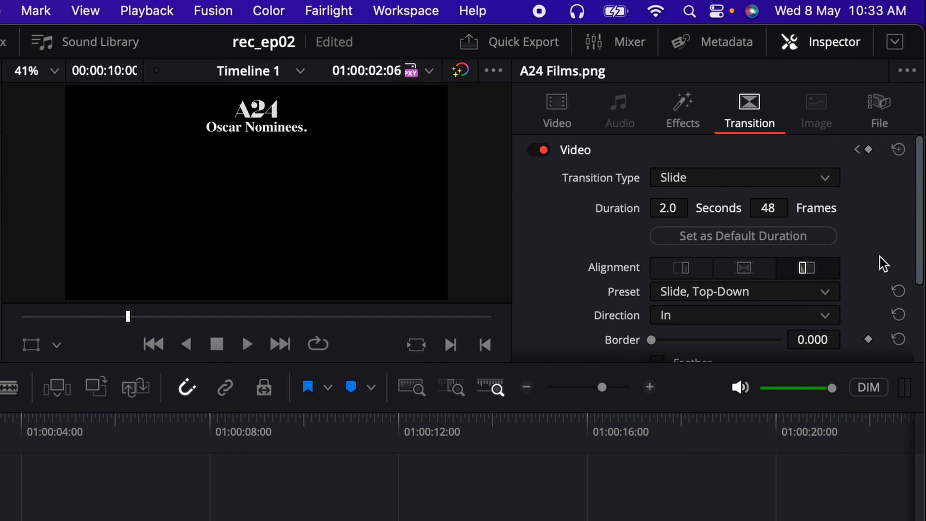
scroll(884, 263, "down", 5)
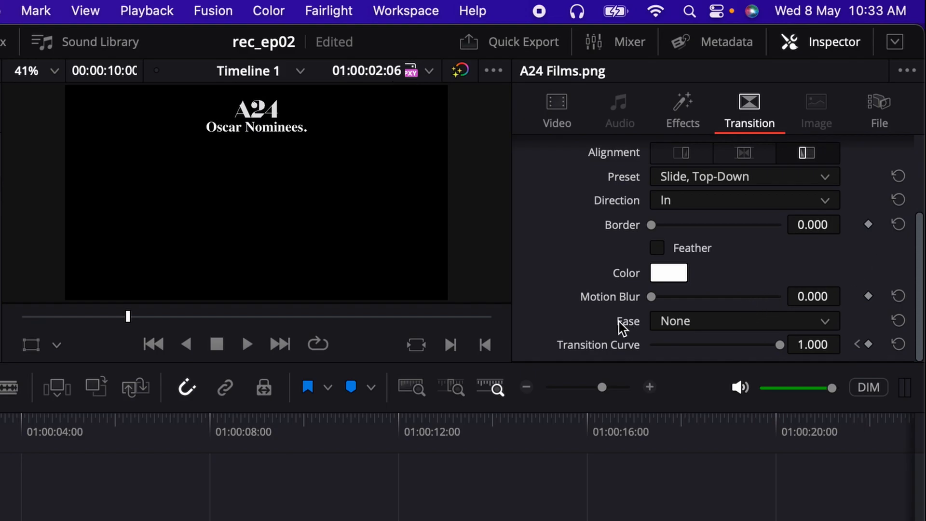
left_click(690, 321)
left_click(694, 412)
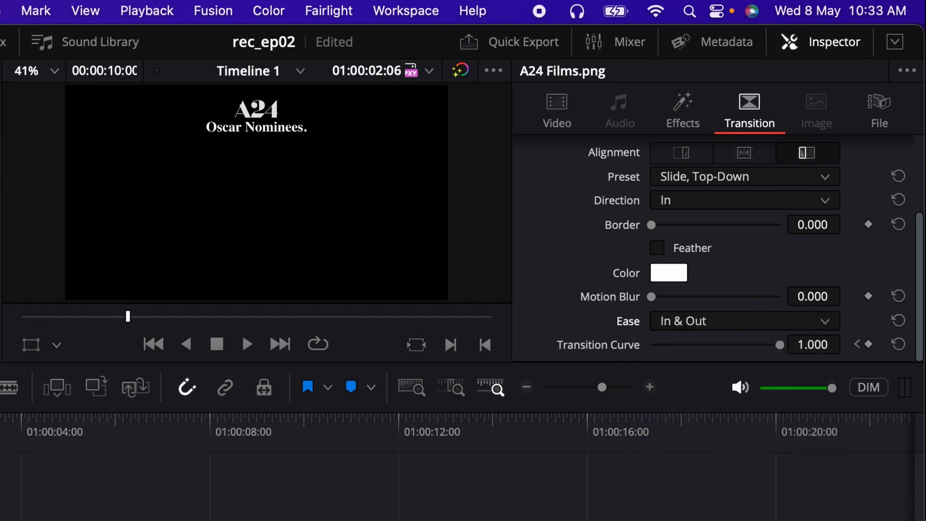
key("Home")
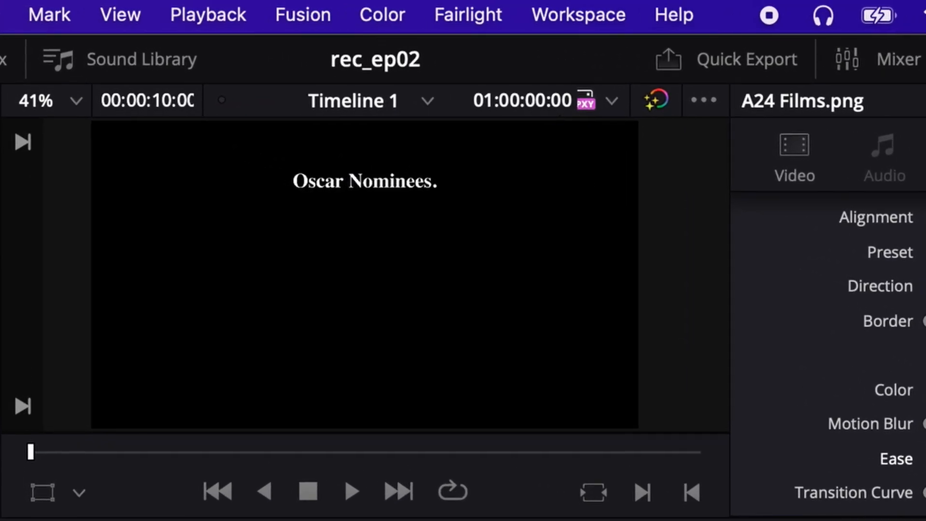
key("space")
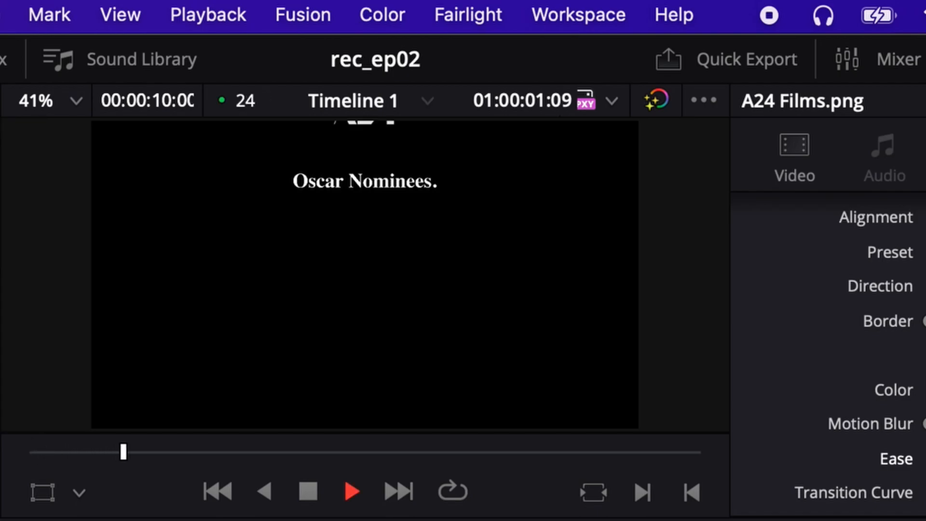
key("space")
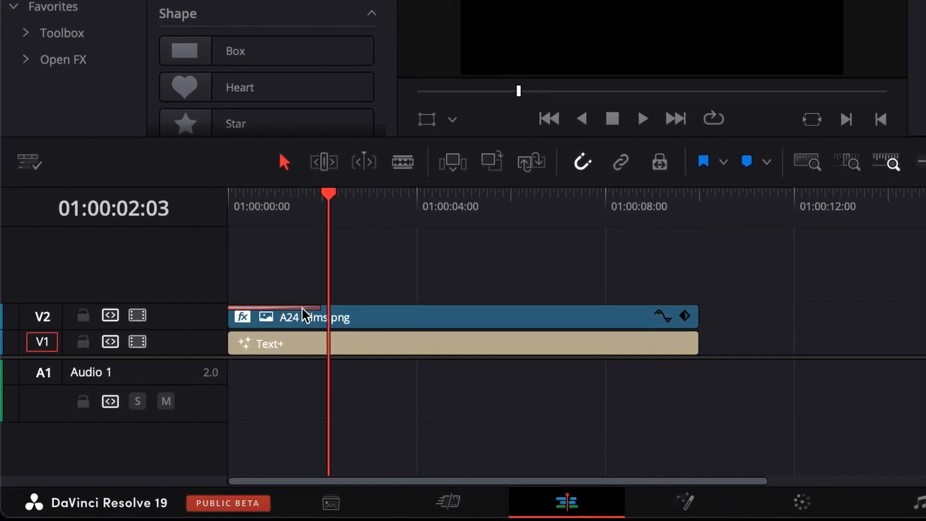
Copy the logo's Slide transition onto the start of the Text+ clip and play back both animations.
left_click_drag(213, 373, 186, 399)
left_click_drag(265, 353, 289, 314)
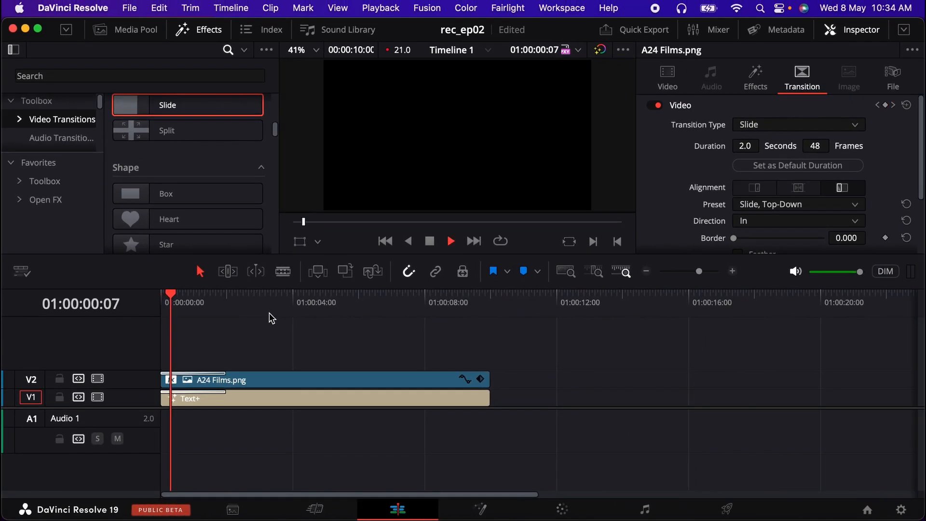
key("space")
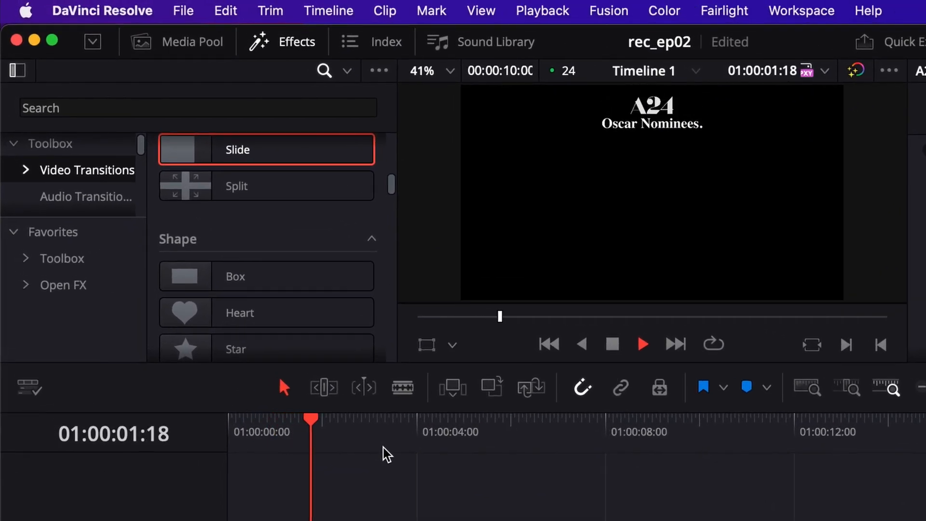
key("space")
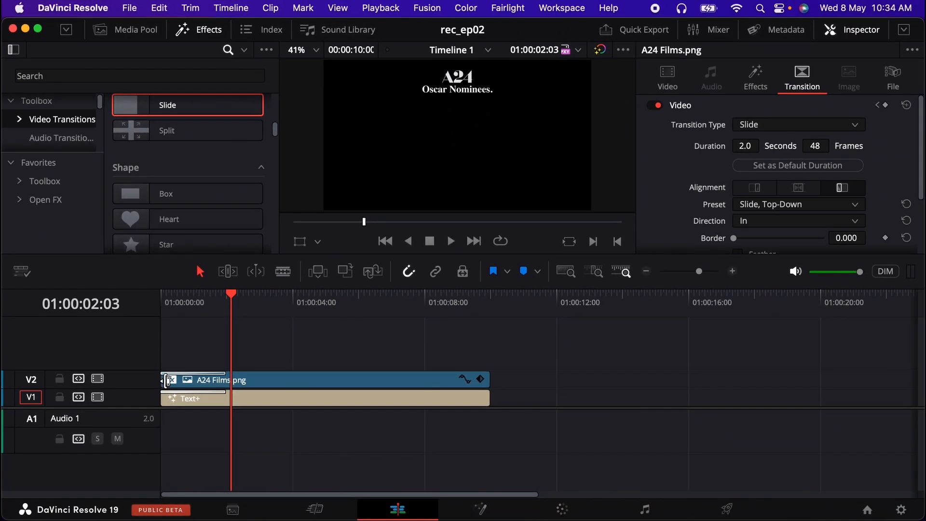
Trim the start of the A24 Films.png clip to about a third of a second after the title's start, checking the timing in playback.
left_click_drag(187, 418, 212, 417)
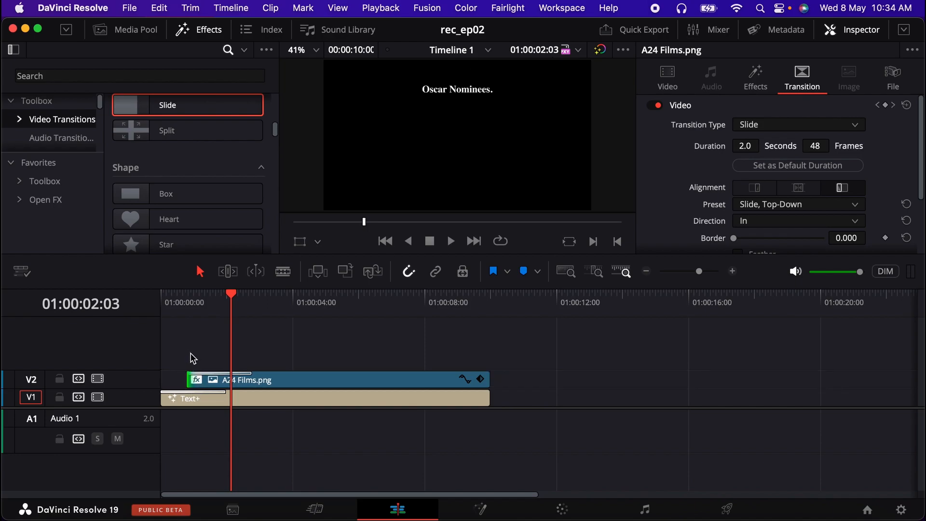
left_click(162, 295)
key("space")
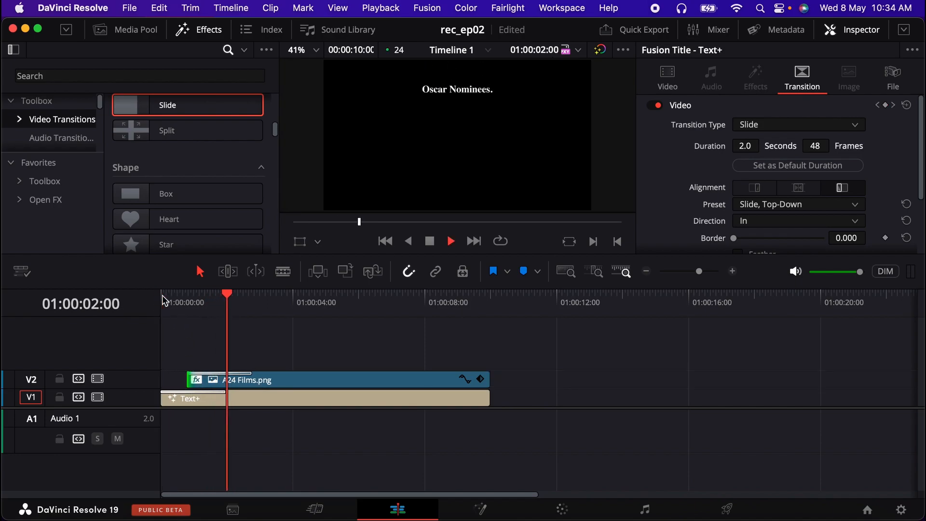
key("space")
left_click_drag(194, 380, 189, 380)
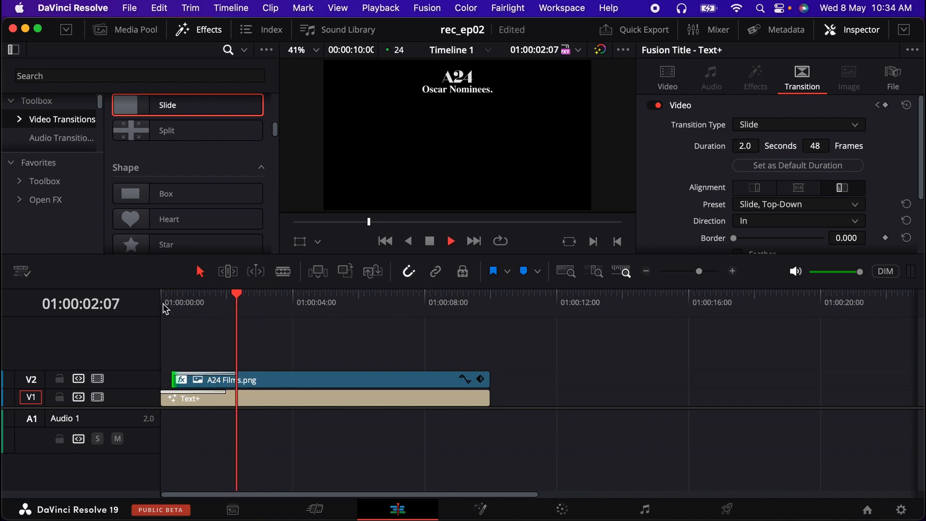
key("space")
Enlarge the video track area and stack the poster screenshots from the media pool on tracks V3 to V10, starting where the logo's transition ends.
left_click(208, 399)
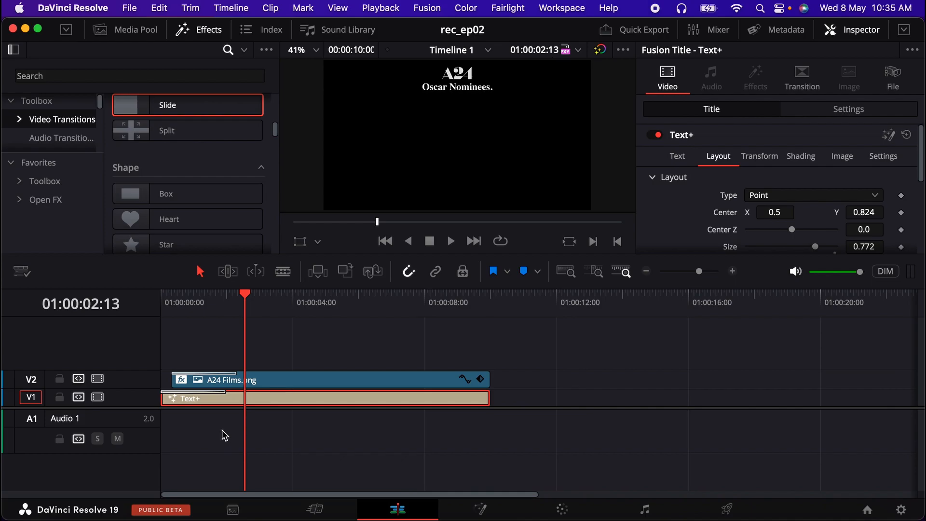
left_click_drag(149, 409, 149, 471)
left_click(145, 30)
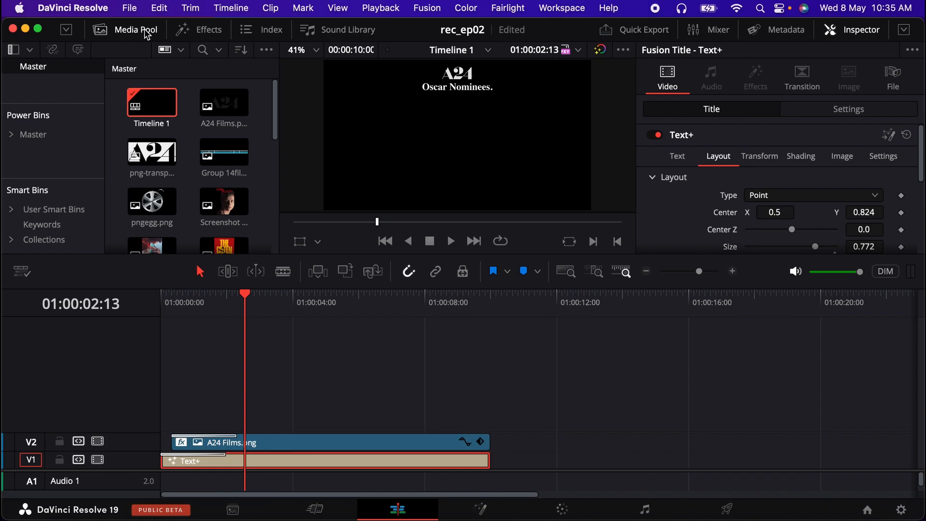
scroll(256, 195, "down", 3)
left_click(219, 144)
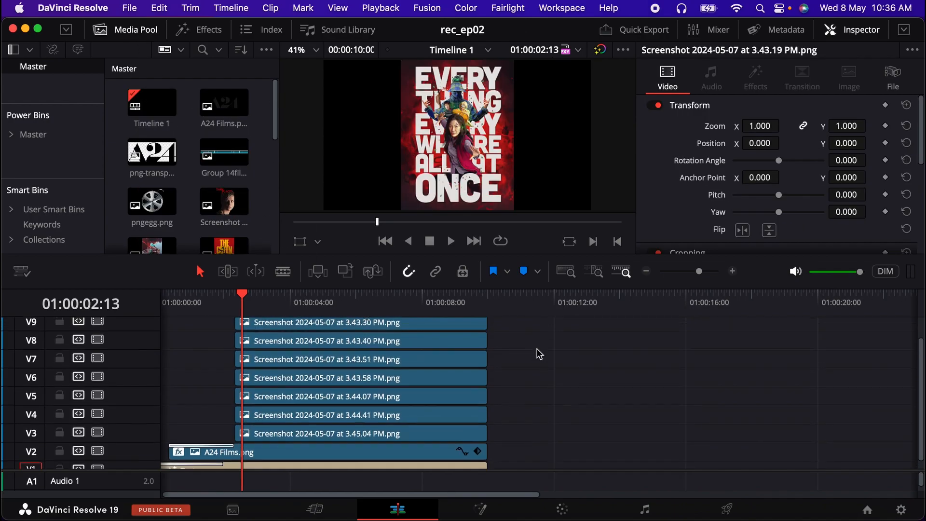
scroll(536, 350, "up", 2)
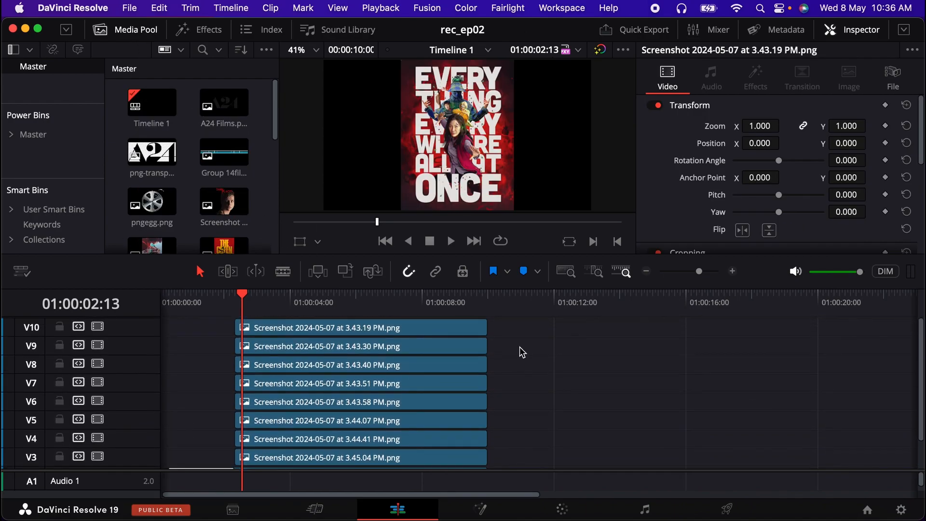
Disable the poster clips on tracks V4 to V10, leaving only the poster on V3 enabled.
left_click_drag(200, 325, 287, 453)
left_click(504, 381)
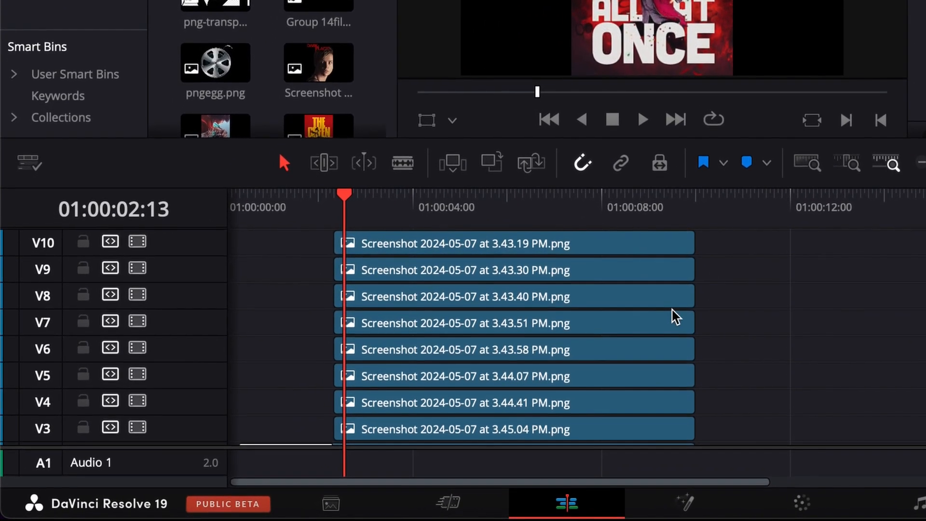
scroll(345, 415, "down", 2)
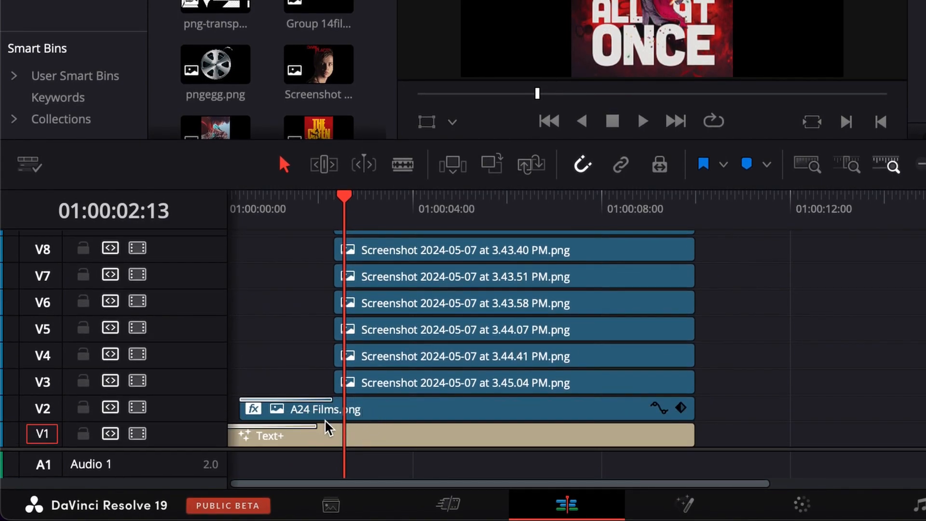
left_click(383, 386)
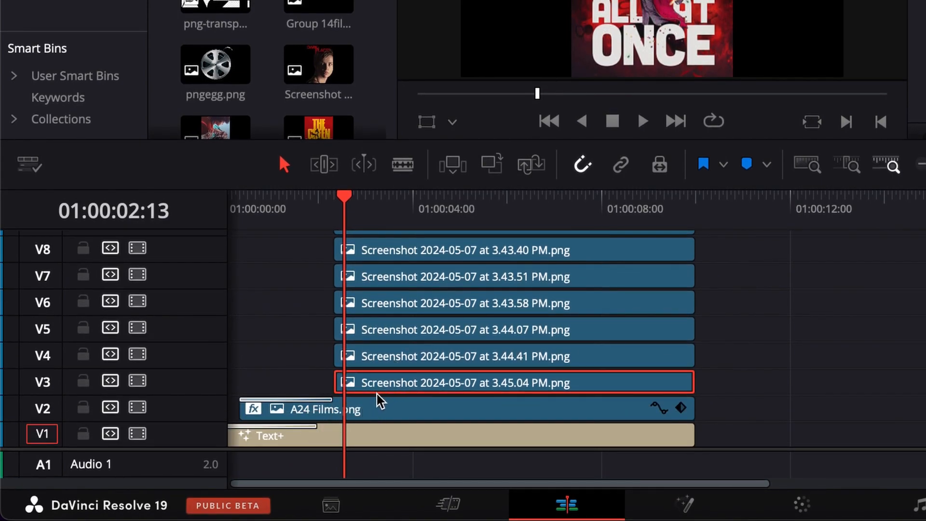
scroll(371, 395, "up", 2)
left_click_drag(275, 241, 449, 407)
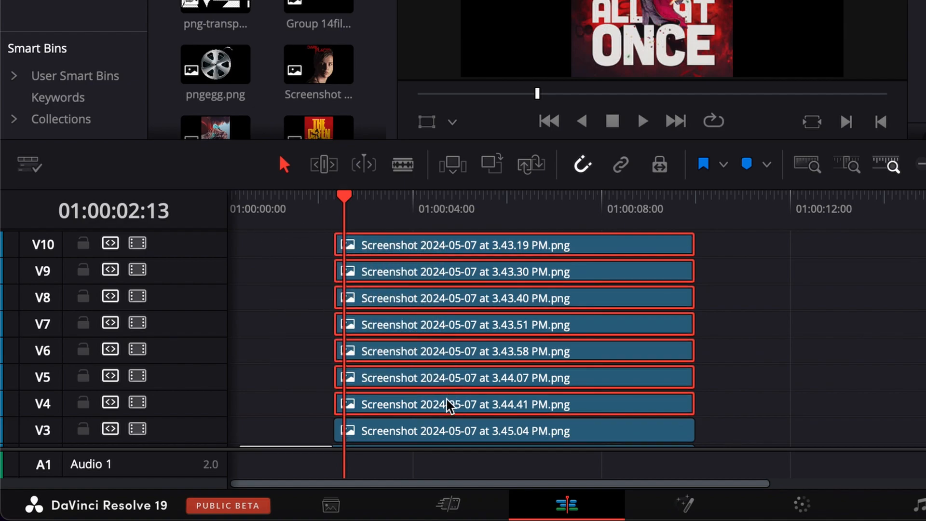
right_click(446, 351)
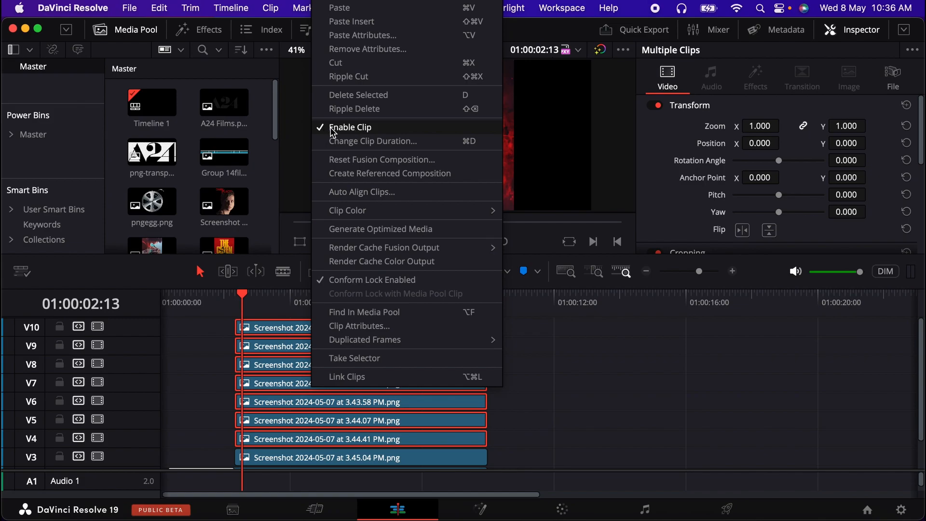
left_click(346, 127)
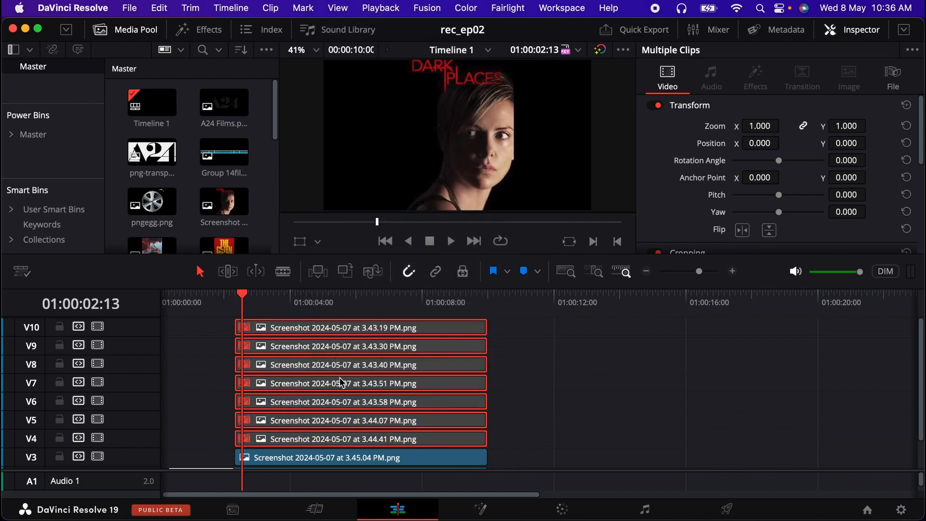
Scale the V3 poster down to about 0.339 zoom in the viewer and move it left of centre below the title.
left_click(321, 455)
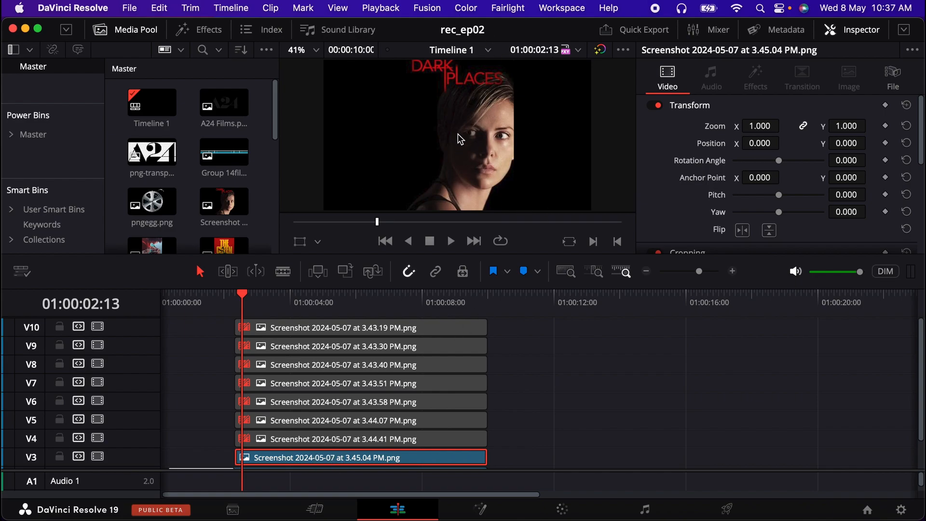
left_click(299, 241)
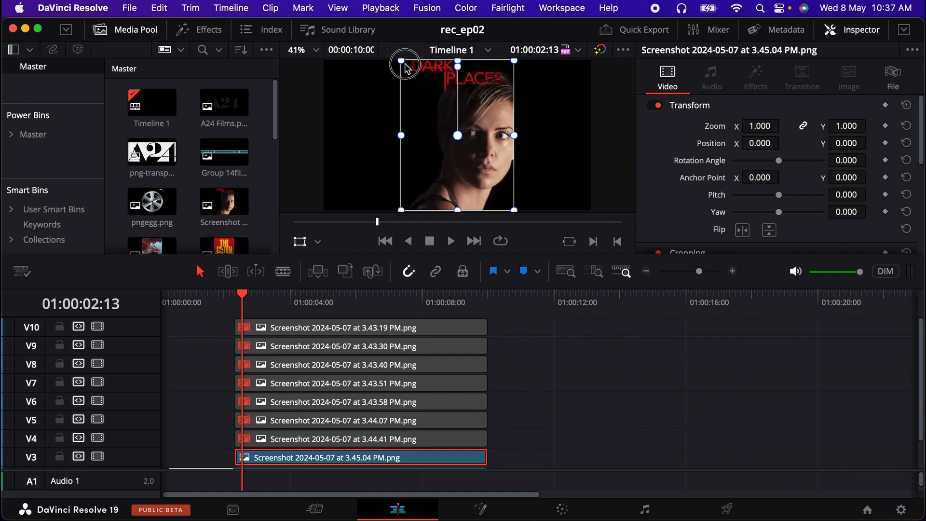
left_click_drag(402, 61, 438, 110)
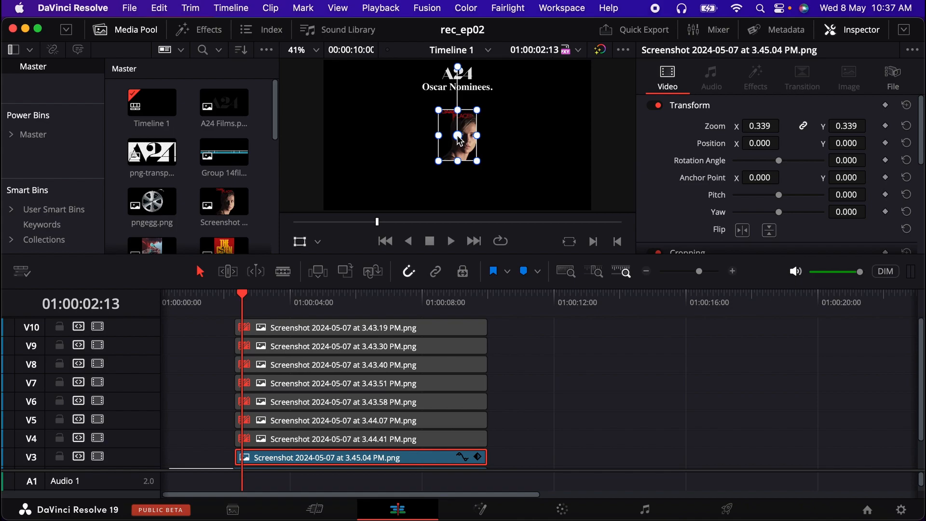
left_click_drag(458, 138, 411, 128)
Show the safe area guides in the viewer and adjust the V3 poster to zoom 0.279 at position X -1035.810, Y 116.904.
left_click(337, 8)
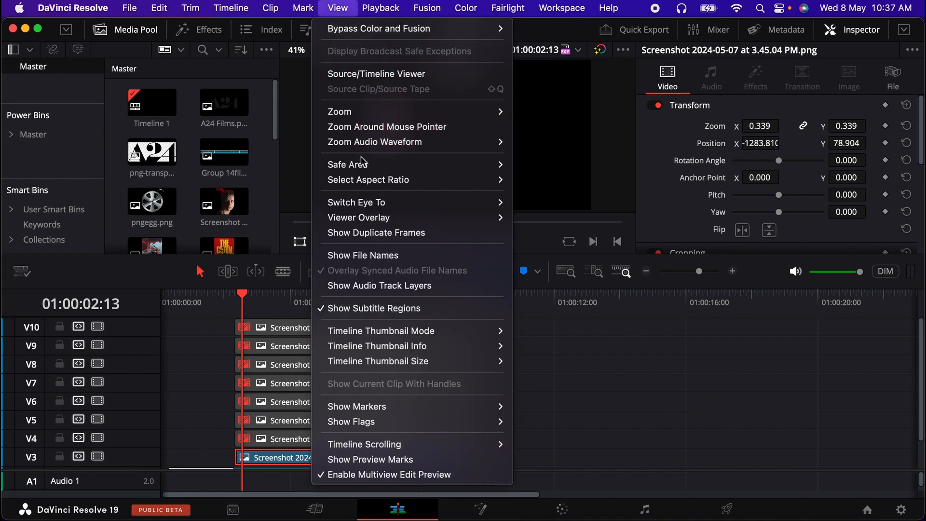
mouse_move(364, 164)
left_click(533, 165)
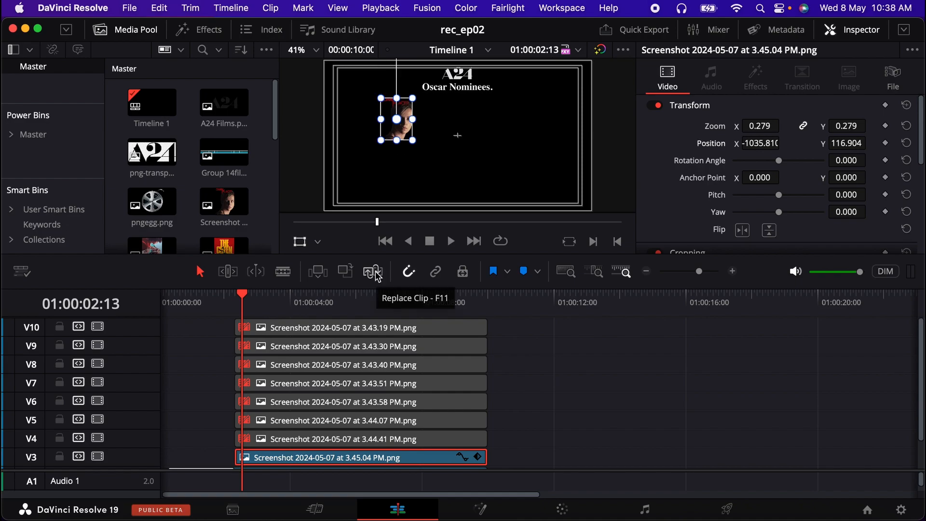
Re-enable the poster clips on tracks V4, V5 and V6.
left_click_drag(213, 393, 299, 444)
left_click_drag(219, 406, 270, 461)
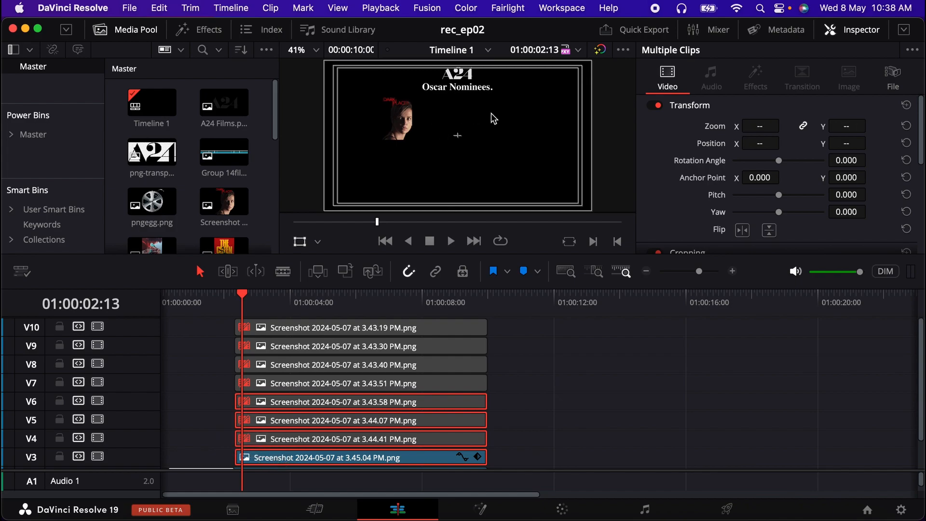
left_click_drag(212, 398, 263, 442)
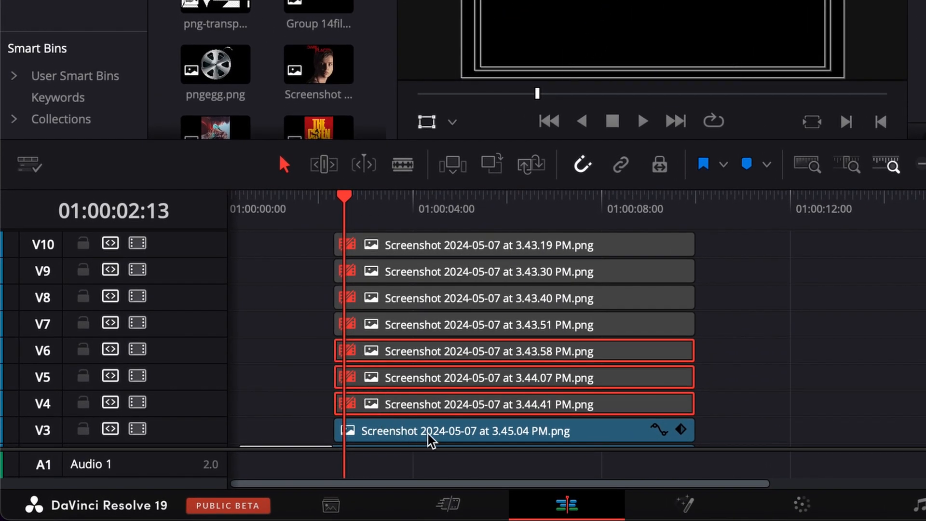
right_click(409, 378)
left_click(466, 7)
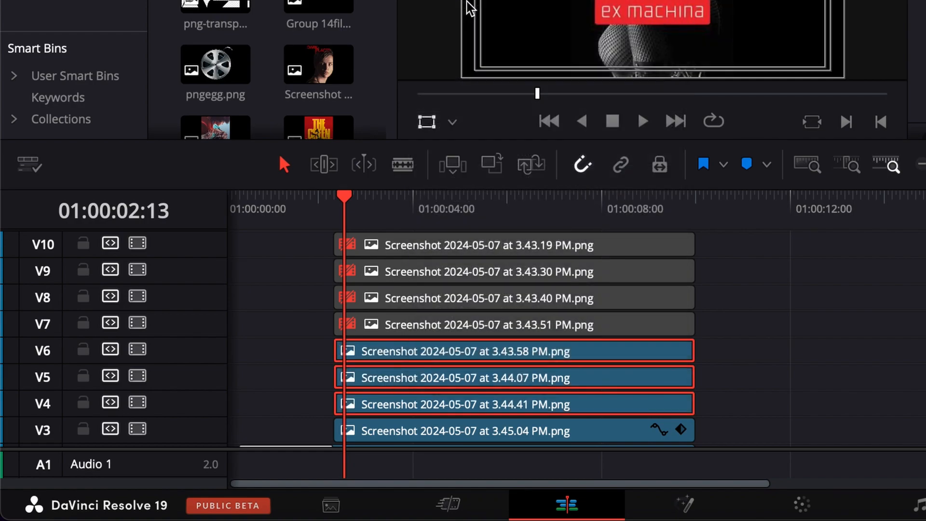
Copy the V3 poster clip and paste its zoom and position attributes onto the clips on V4 to V6.
left_click(411, 431)
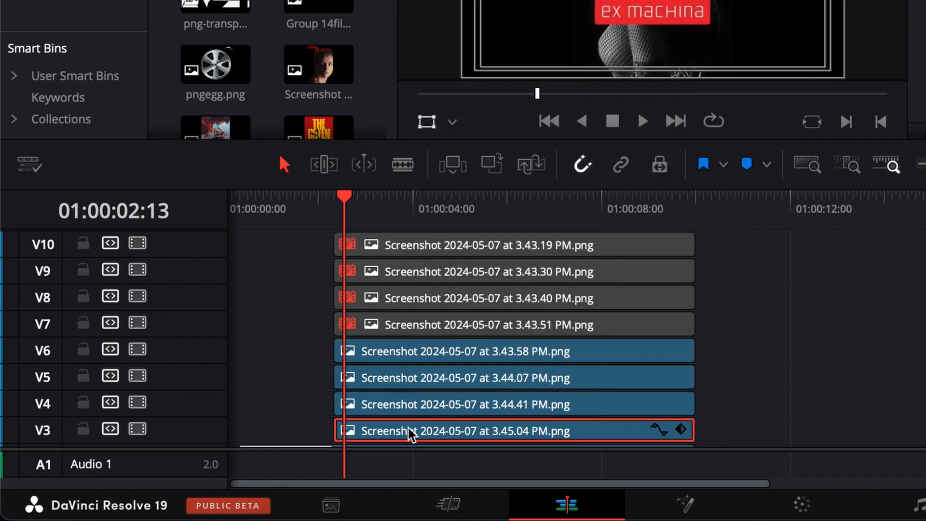
right_click(410, 432)
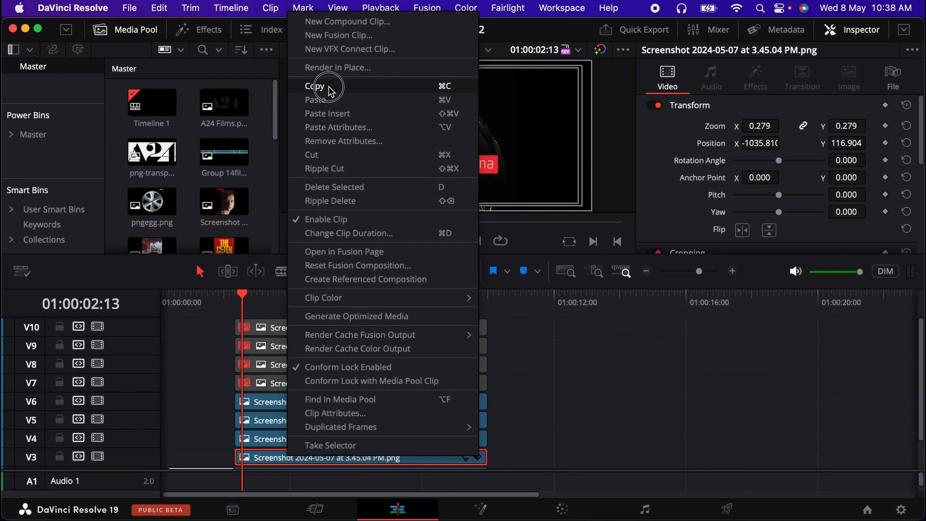
left_click(311, 97)
left_click_drag(214, 405, 288, 440)
right_click(299, 428)
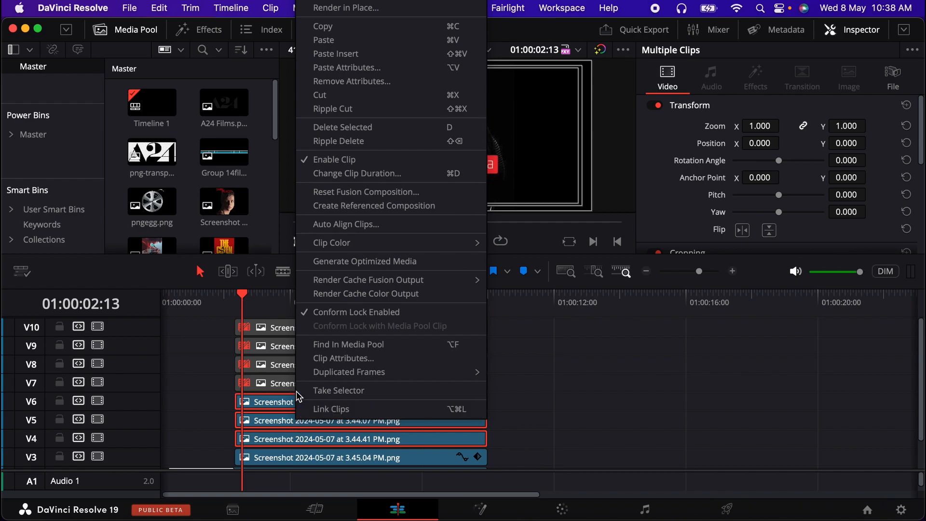
left_click(349, 67)
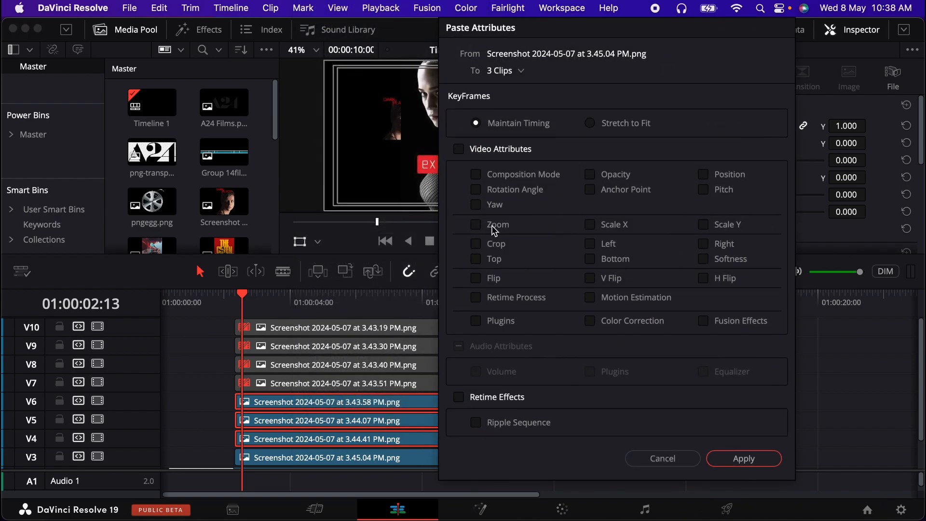
left_click(476, 224)
left_click(742, 460)
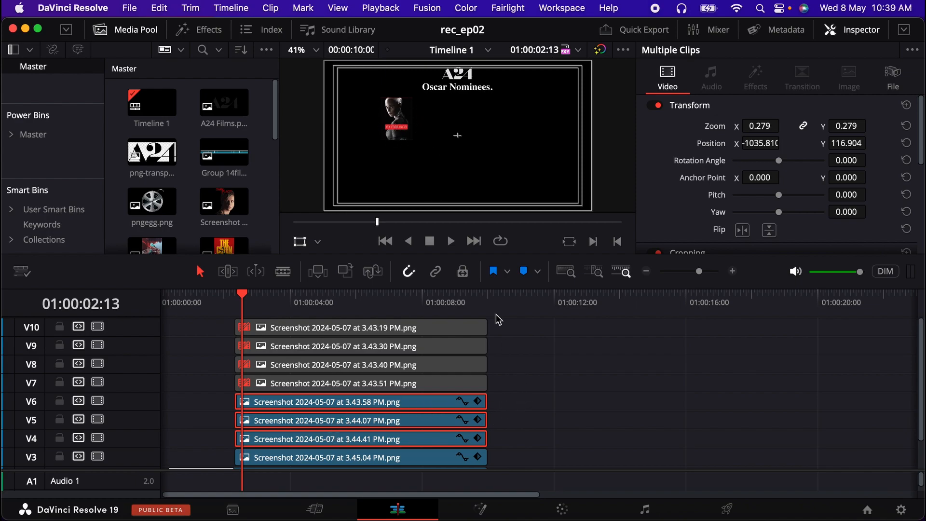
Spread the V4 to V6 posters in a row beside the V3 poster, with V4 at X -327.810 and V5 at X 359.190.
left_click(519, 429)
left_click(388, 443)
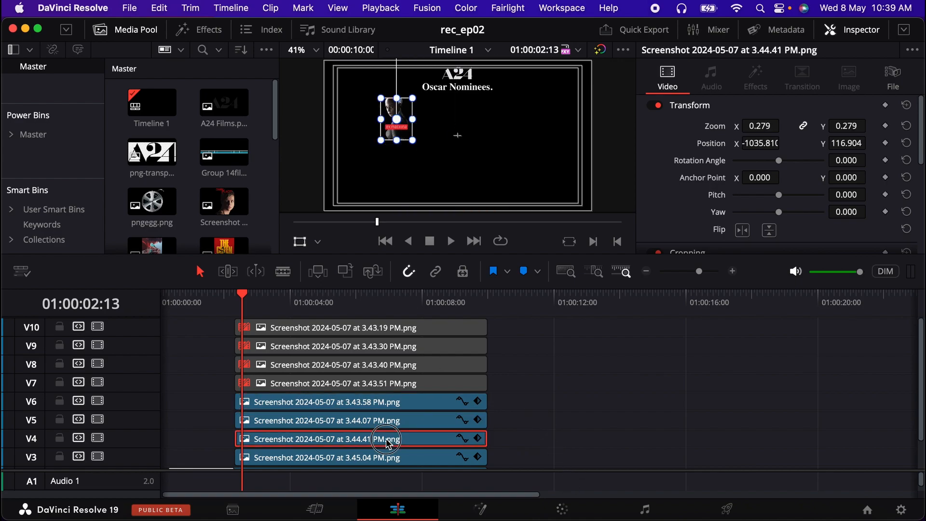
left_click_drag(748, 143, 891, 149)
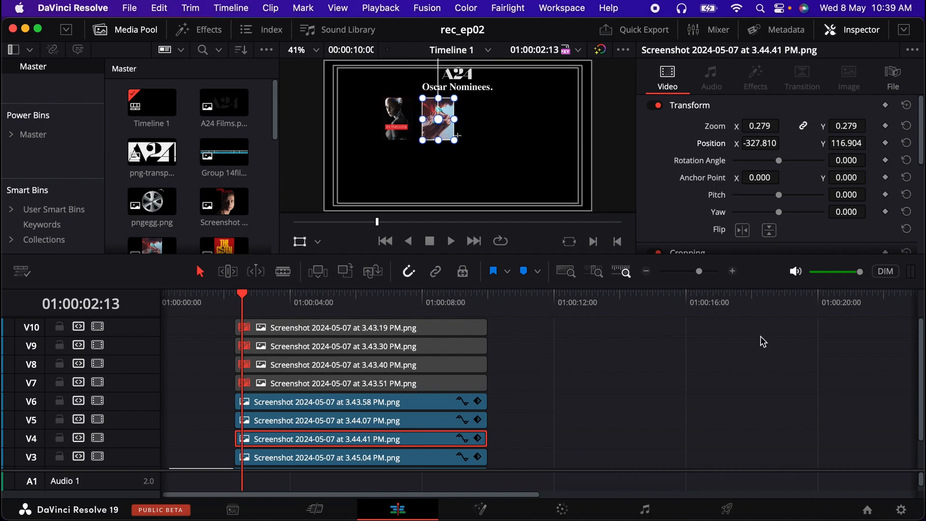
left_click(443, 420)
left_click_drag(760, 144, 919, 161)
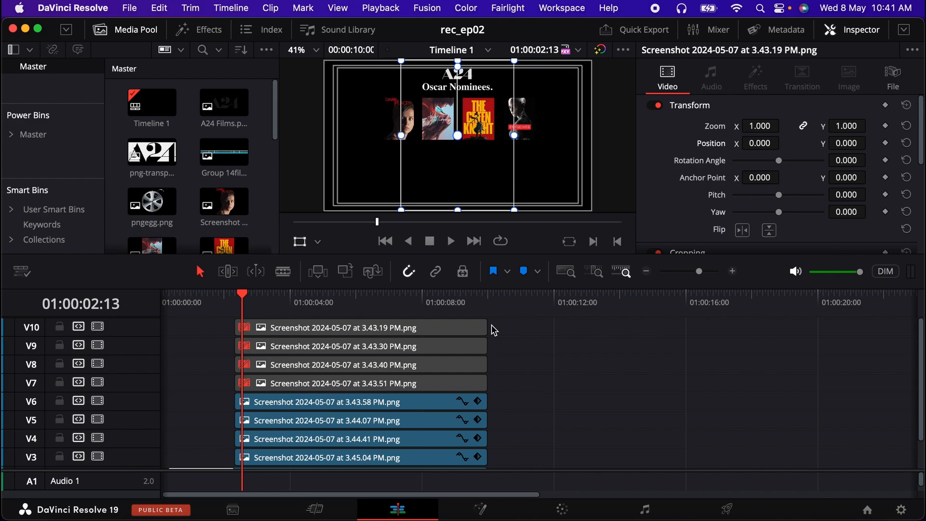
Re-enable the four remaining poster clips on tracks V7 to V10.
left_click_drag(203, 331, 303, 384)
right_click(303, 385)
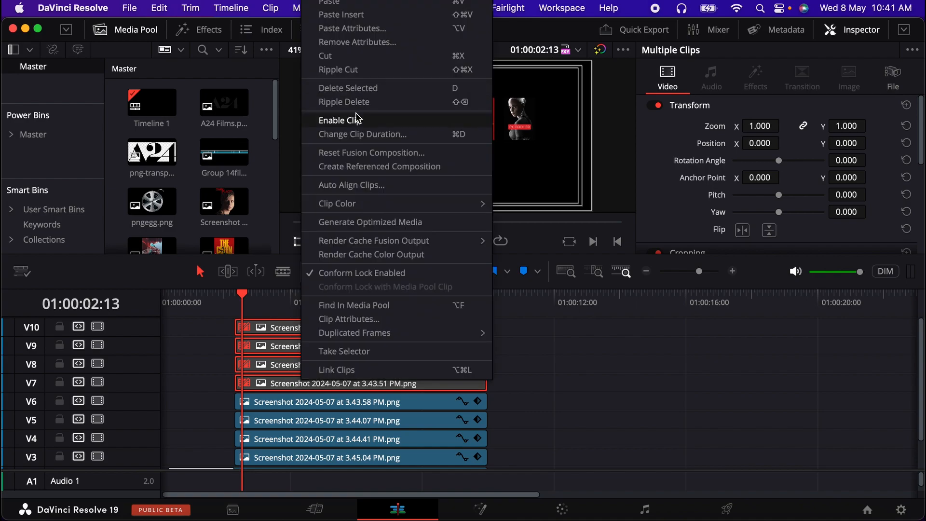
left_click(355, 117)
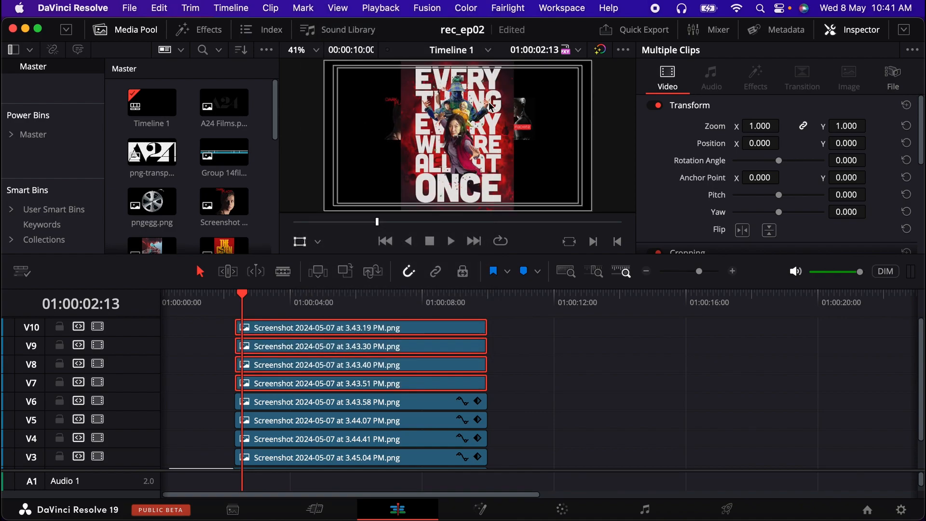
left_click(525, 385)
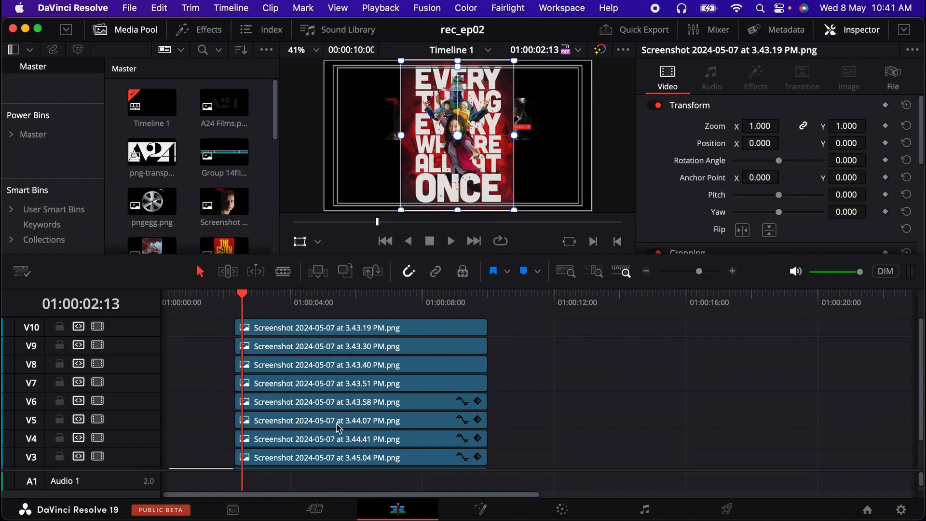
Paste the V3 poster's zoom and position attributes onto the V7 to V10 clips and lower them to position Y -258.096.
left_click(286, 460)
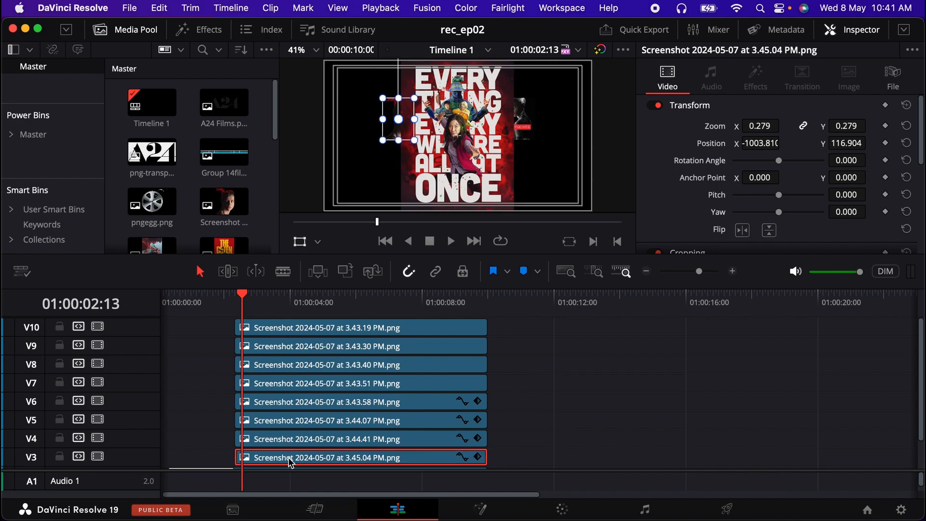
right_click(290, 462)
key("Escape")
left_click_drag(200, 314, 305, 387)
right_click(307, 359)
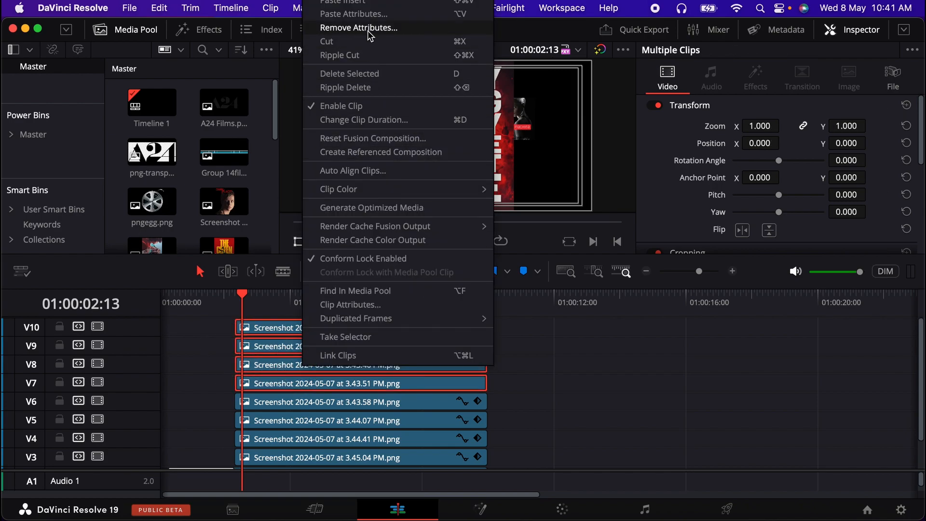
left_click(369, 13)
key("Return")
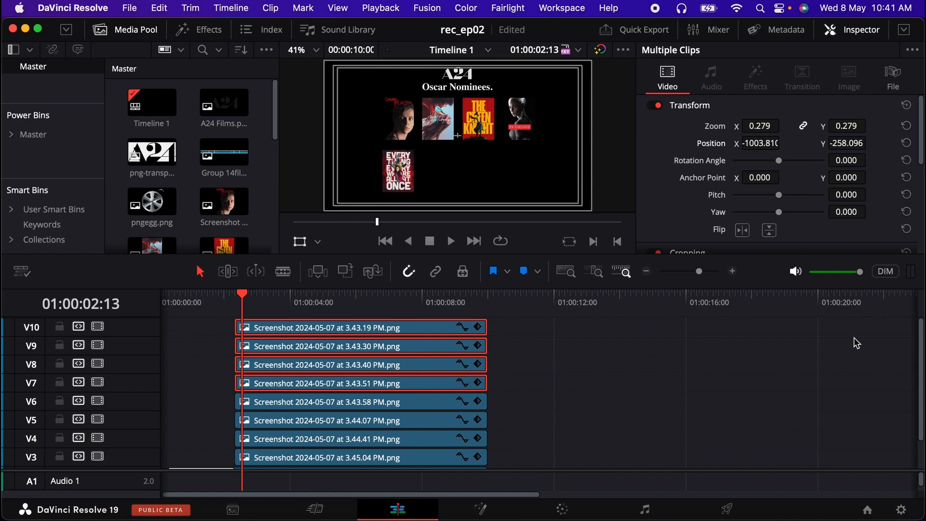
Spread the V7 to V10 posters into a second row below the first, with V10 at position X 1045.433.
left_click(512, 359)
left_click(435, 350)
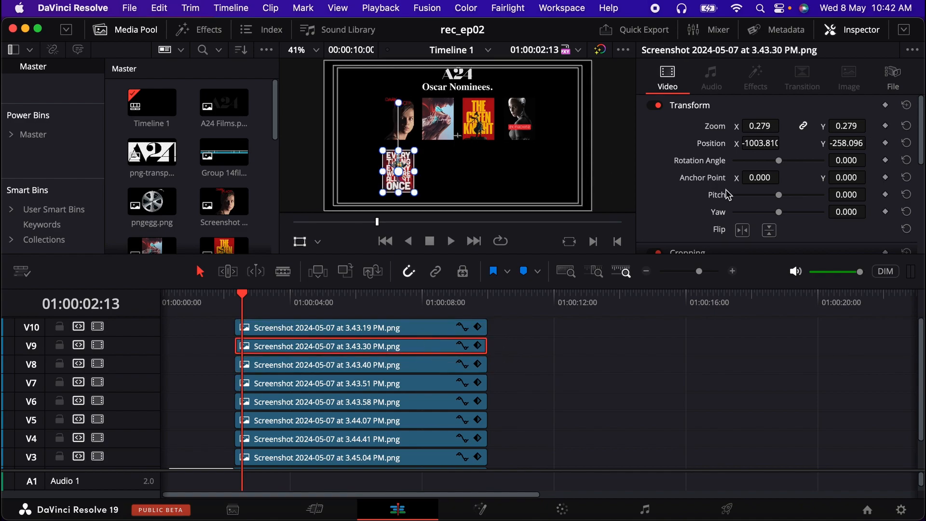
left_click(415, 328)
left_click_drag(753, 144, 803, 147)
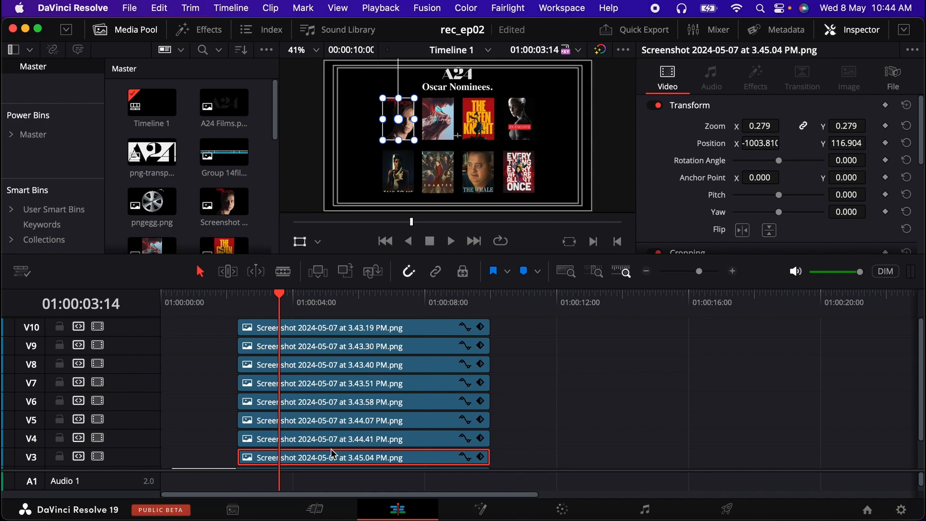
Trim the starts of the V4 to V10 poster clips into a staircase, each beginning slightly after the track below, with V10 at about four seconds.
left_click(321, 326)
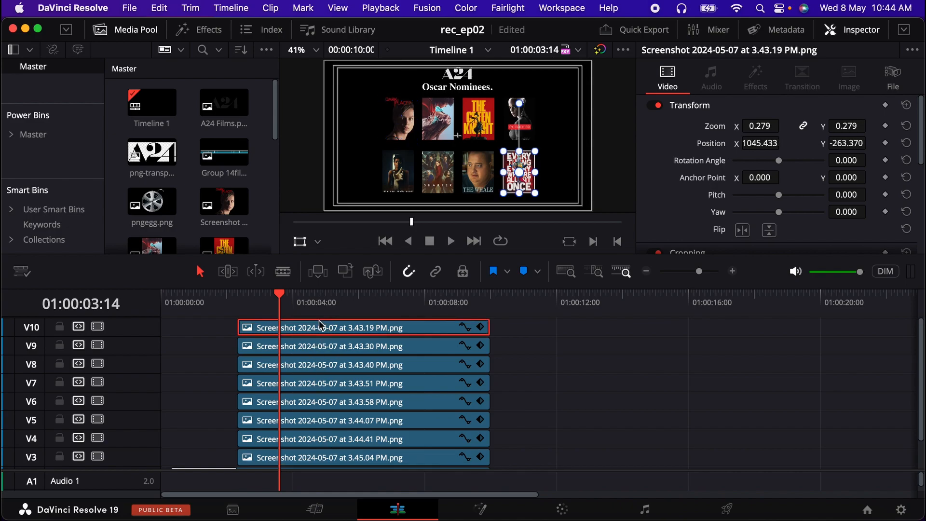
left_click(309, 439)
left_click(316, 418)
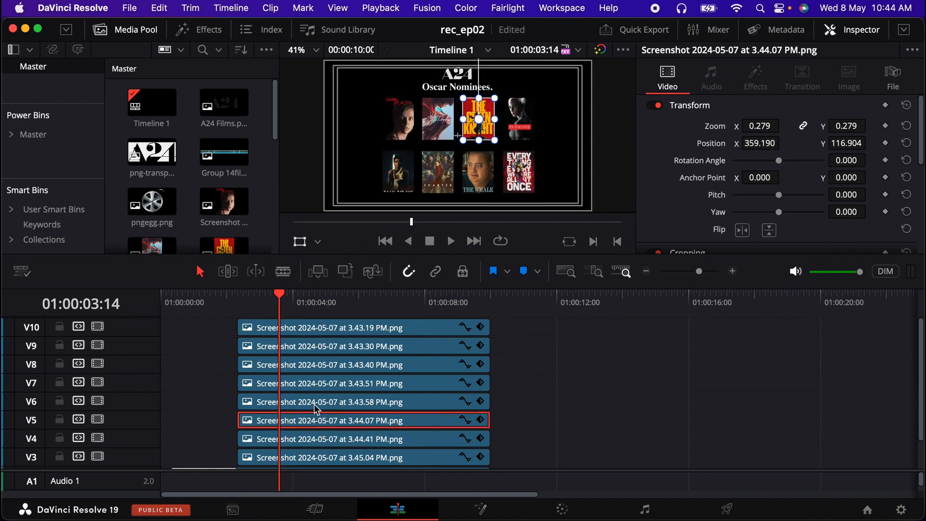
left_click(318, 401)
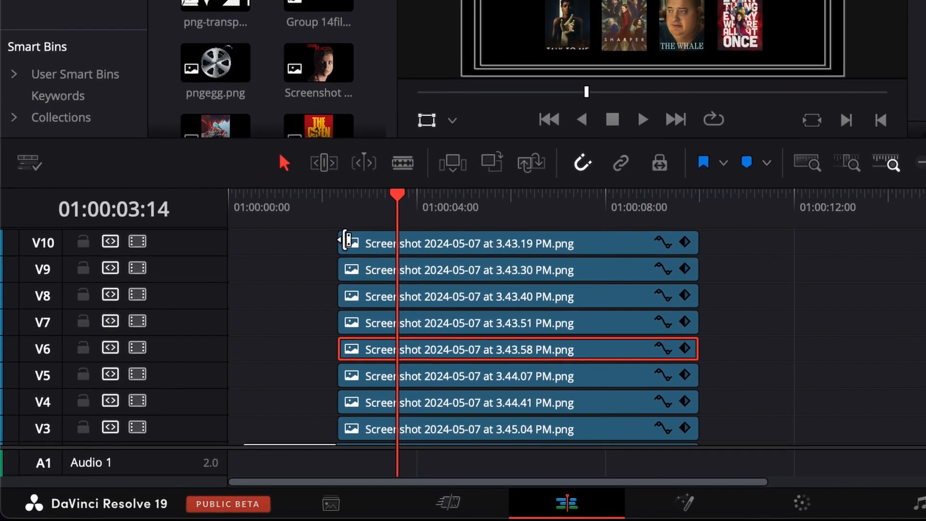
left_click_drag(243, 326, 309, 327)
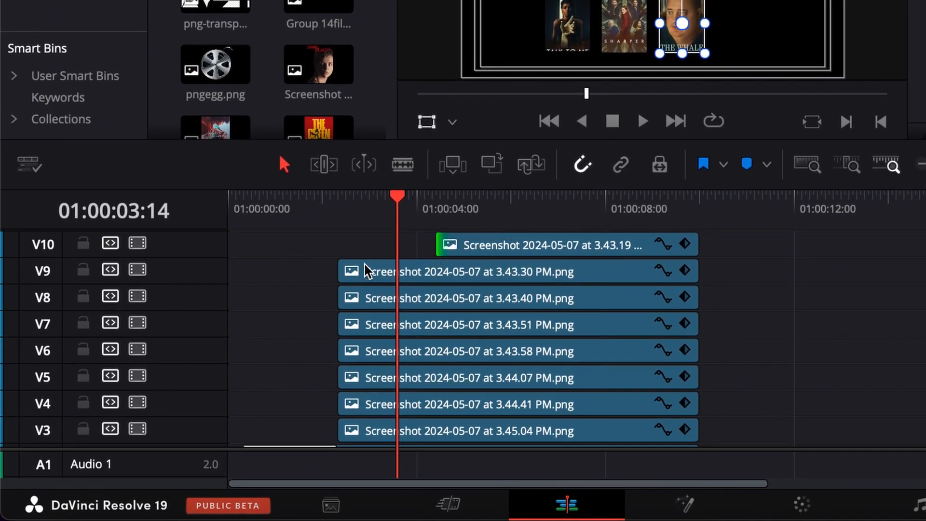
left_click_drag(340, 271, 417, 270)
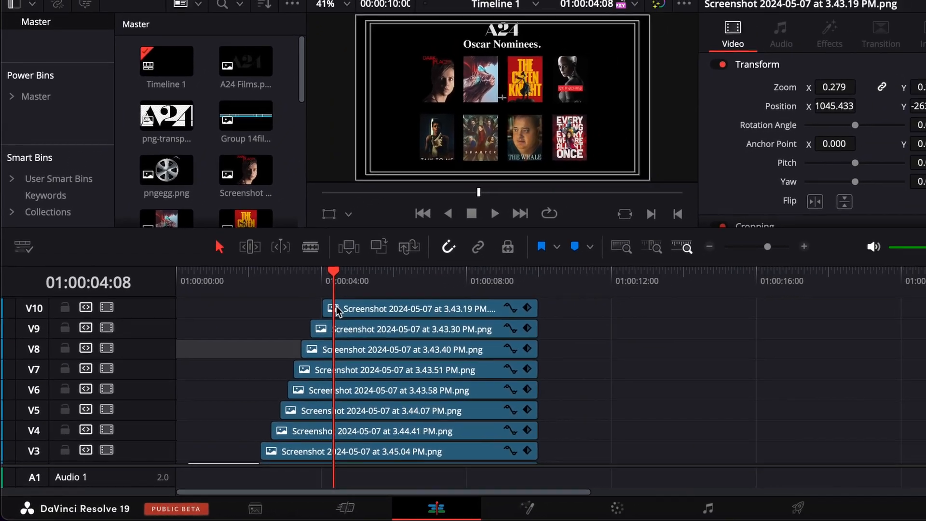
Play the sequence full screen from before the posters to review their staggered appearance.
left_click(251, 276)
key("super+f")
key("space")
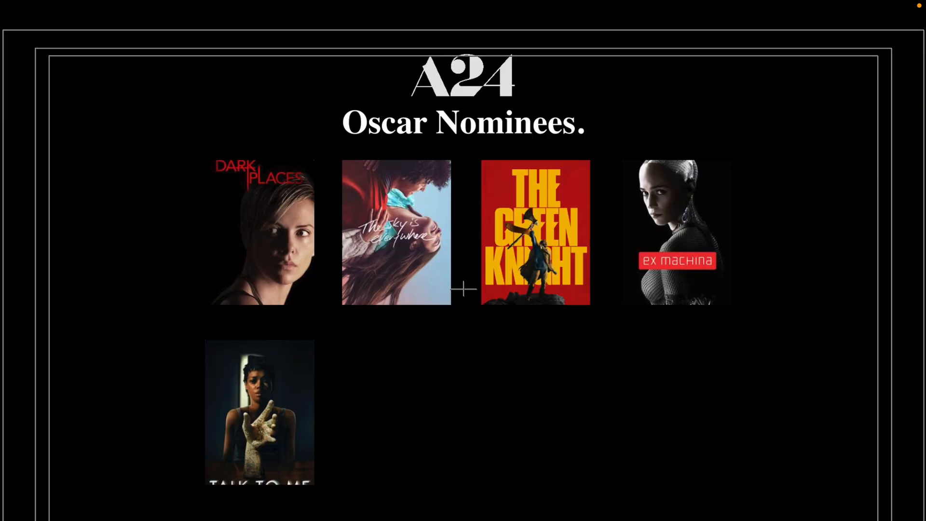
key("super+f")
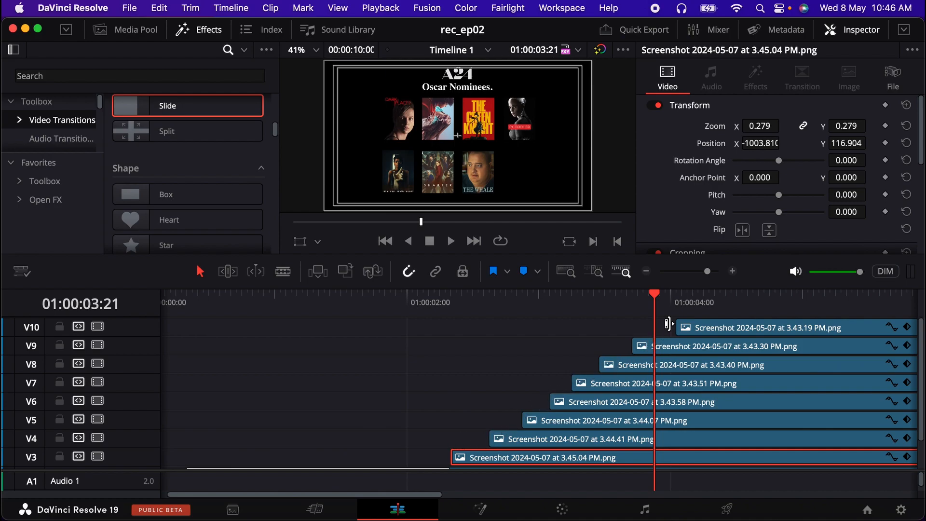
key("super+f")
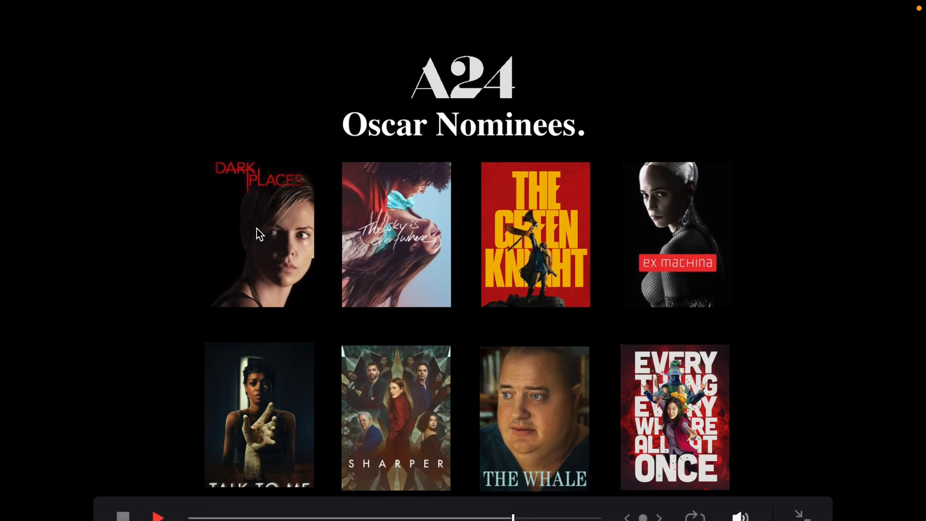
key("Escape")
Add the Slide video transition to the start of the V3 poster clip.
left_click_drag(709, 369, 509, 374)
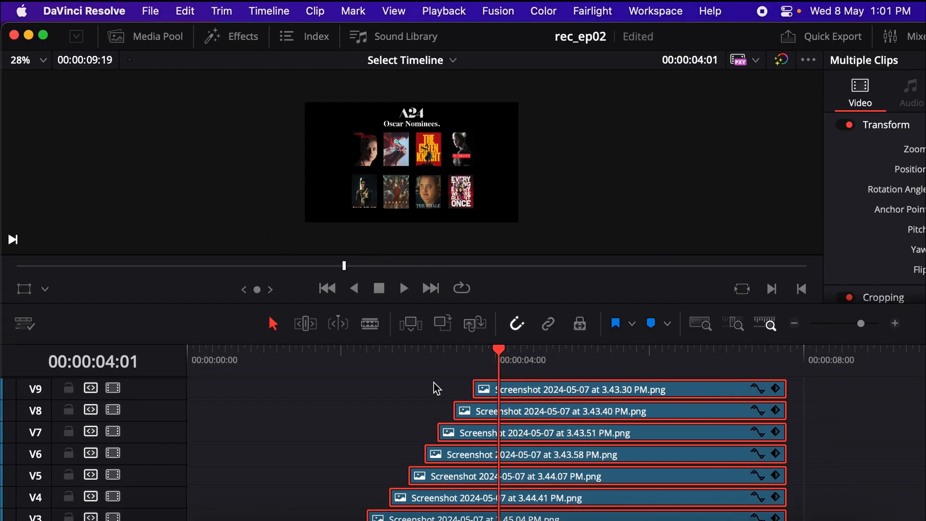
scroll(427, 396, "down", 2)
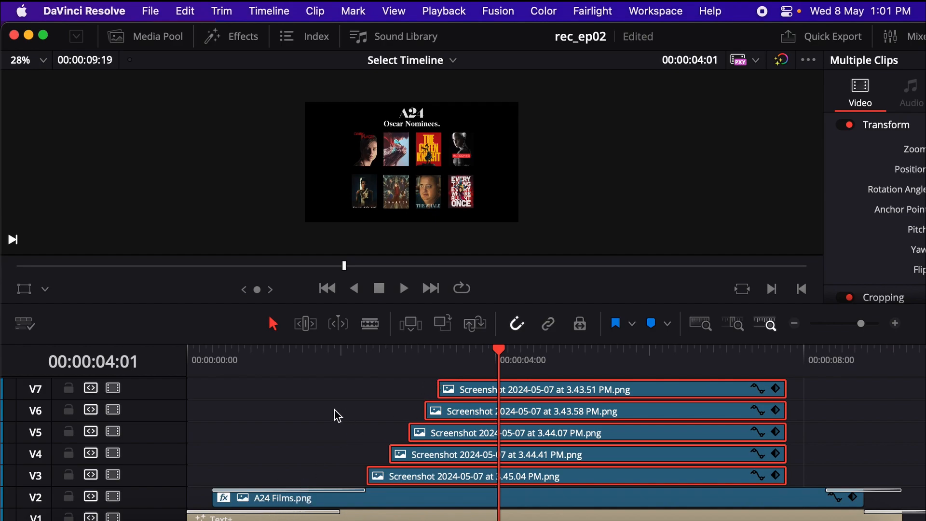
left_click(233, 42)
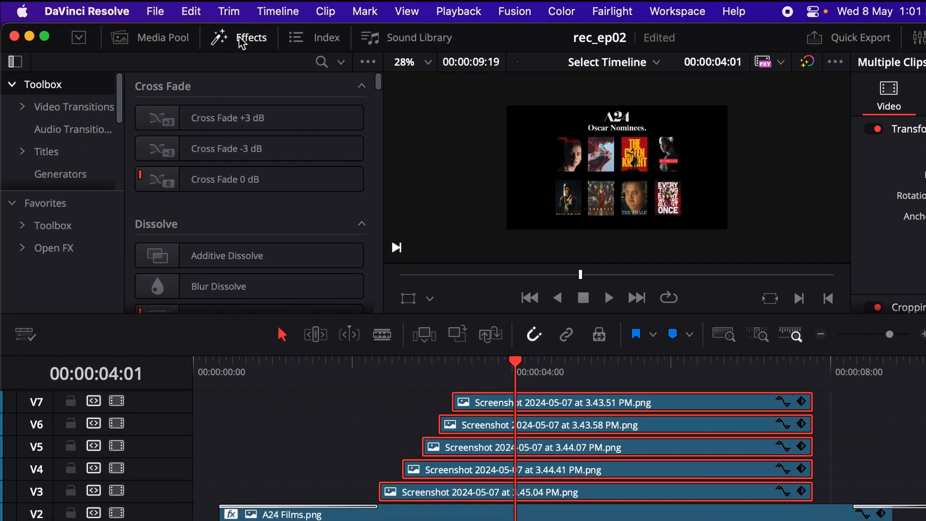
left_click(68, 99)
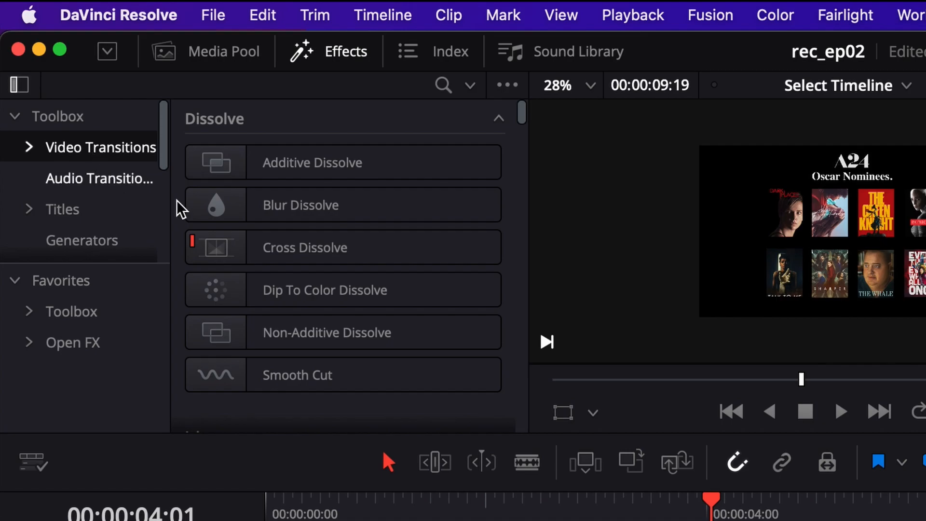
scroll(459, 317, "down", 6)
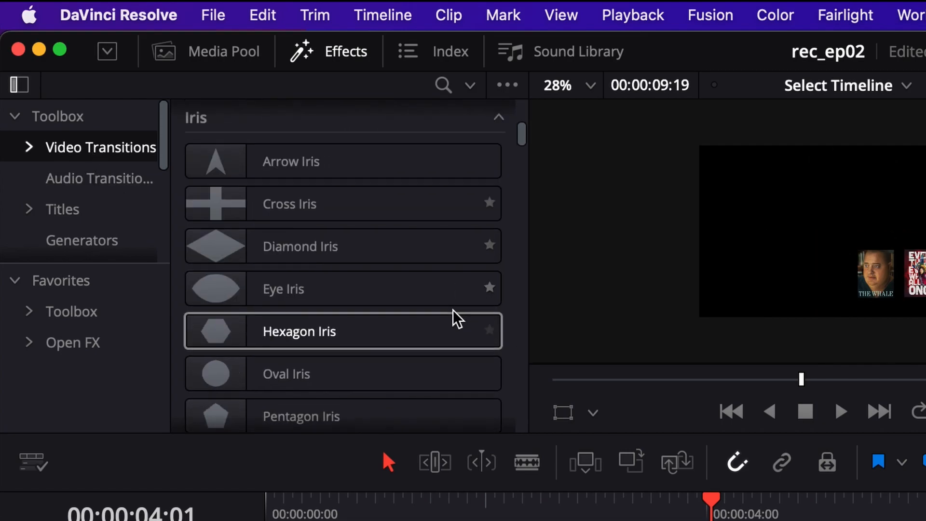
scroll(457, 319, "down", 10)
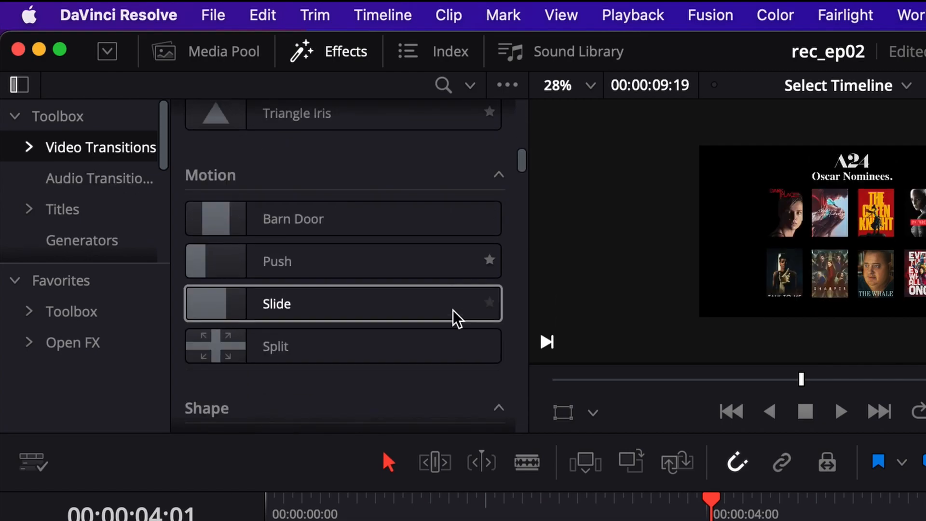
left_click(218, 170)
left_click_drag(218, 169, 370, 483)
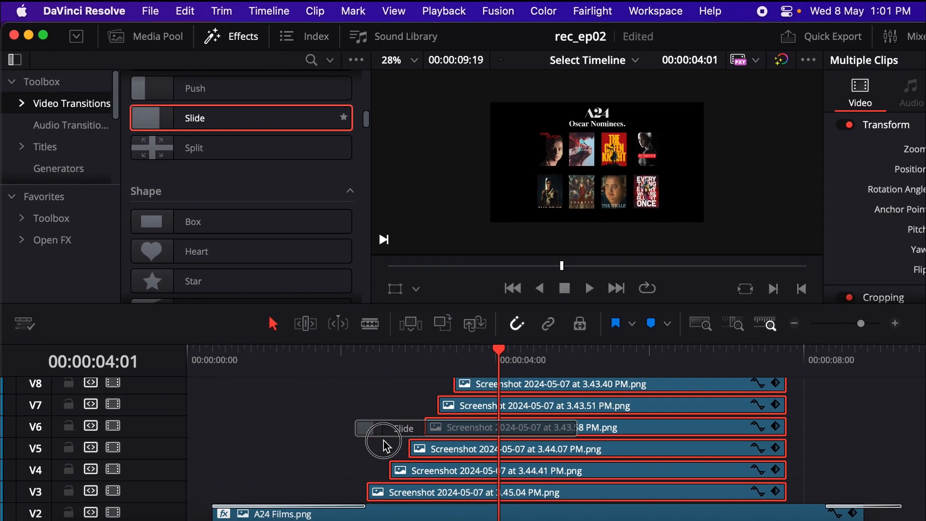
left_click(322, 415)
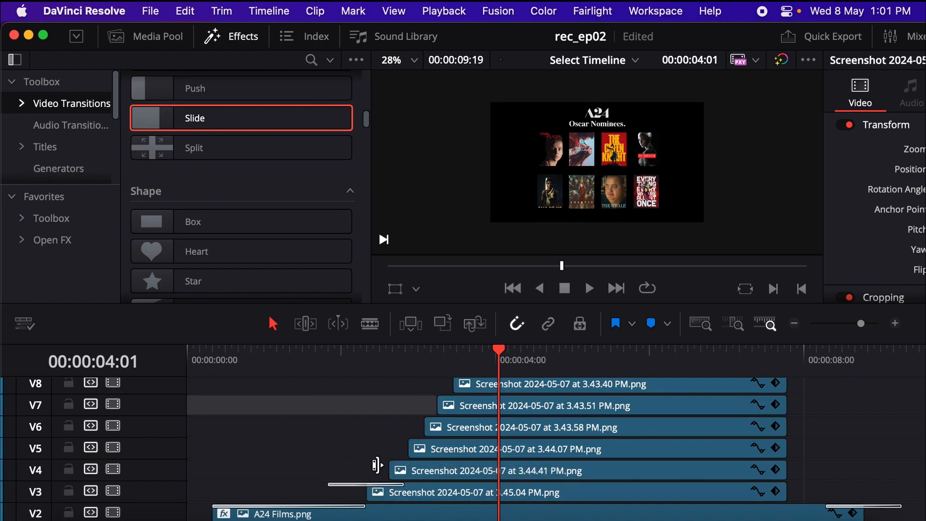
Align the V3 Slide transition so it begins at the clip's start, and play it back.
left_click(362, 484)
left_click(680, 212)
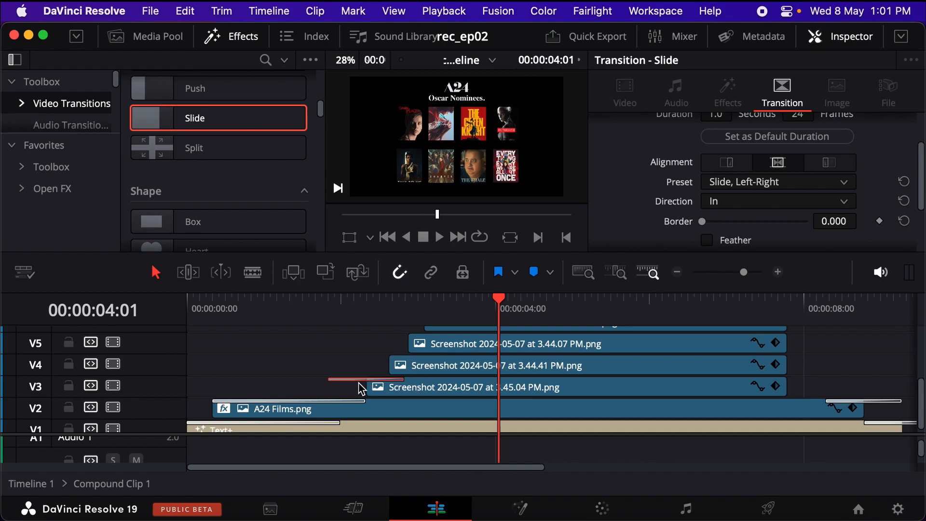
left_click(729, 163)
left_click(778, 162)
left_click(828, 163)
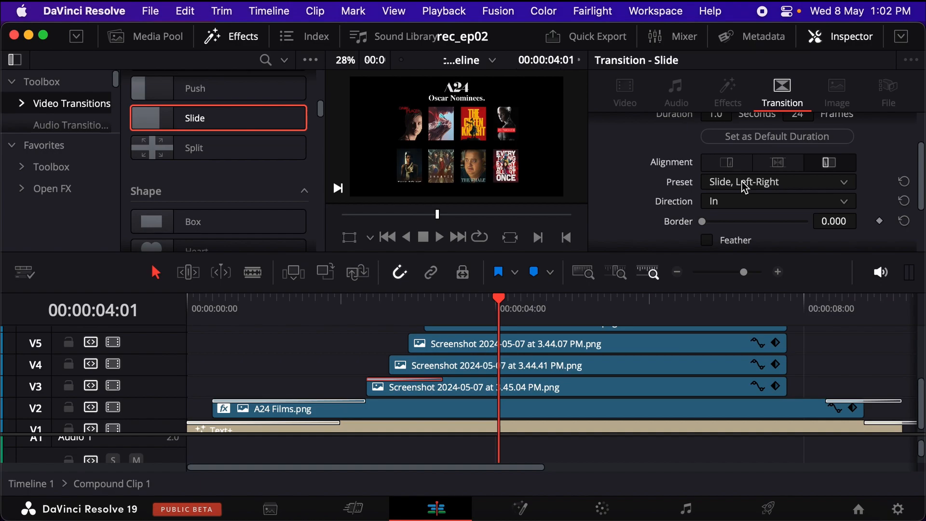
left_click(368, 300)
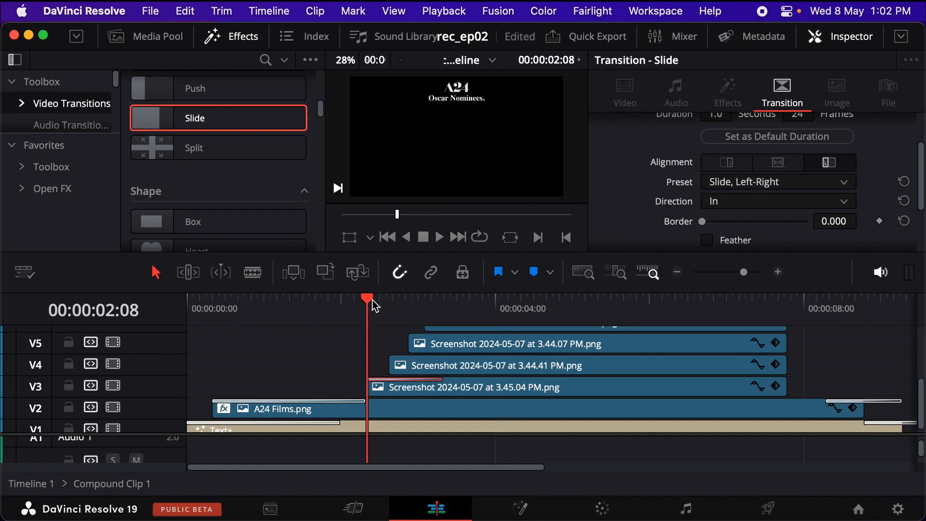
key("space")
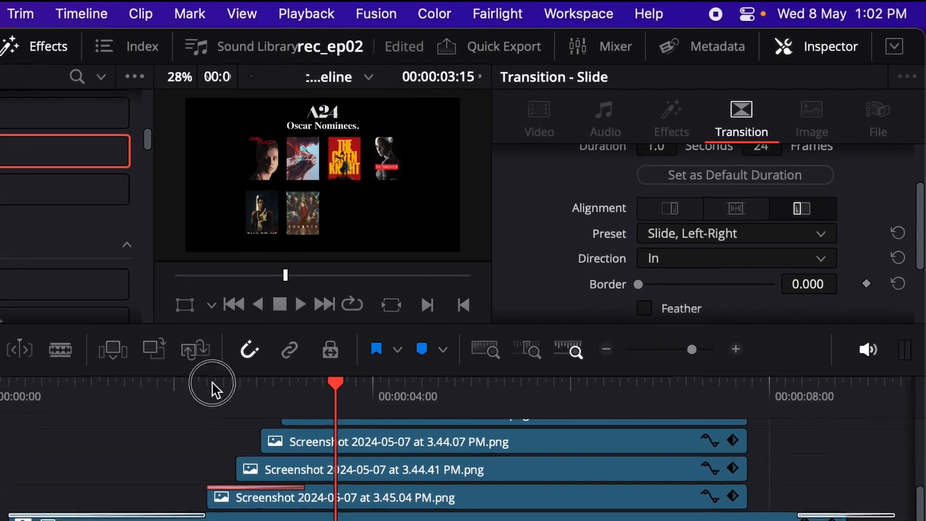
left_click(372, 302)
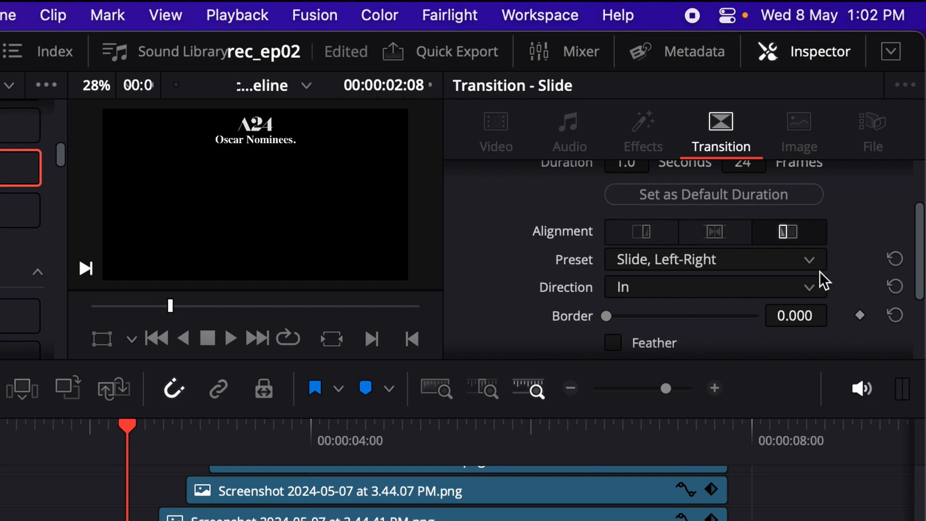
Set the V3 transition's preset to Slide, Bottom-Up and preview the motion.
left_click(752, 182)
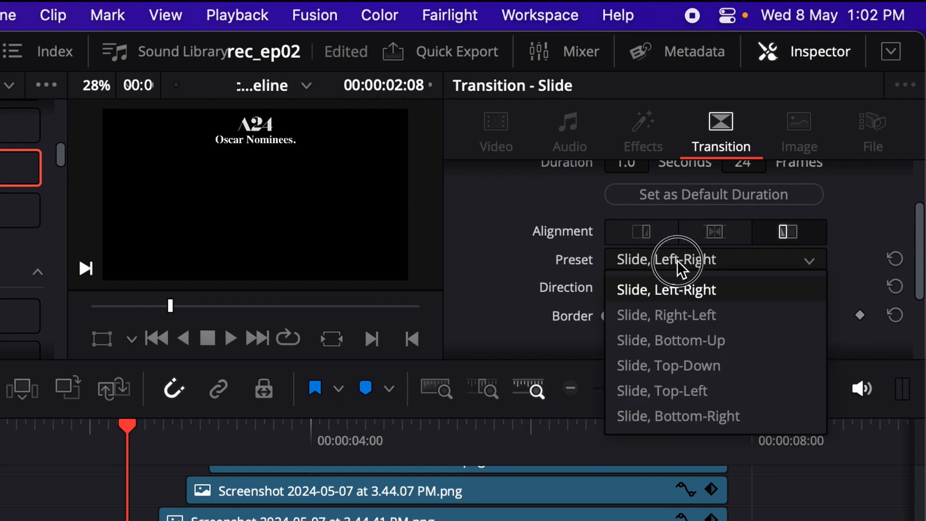
left_click(673, 343)
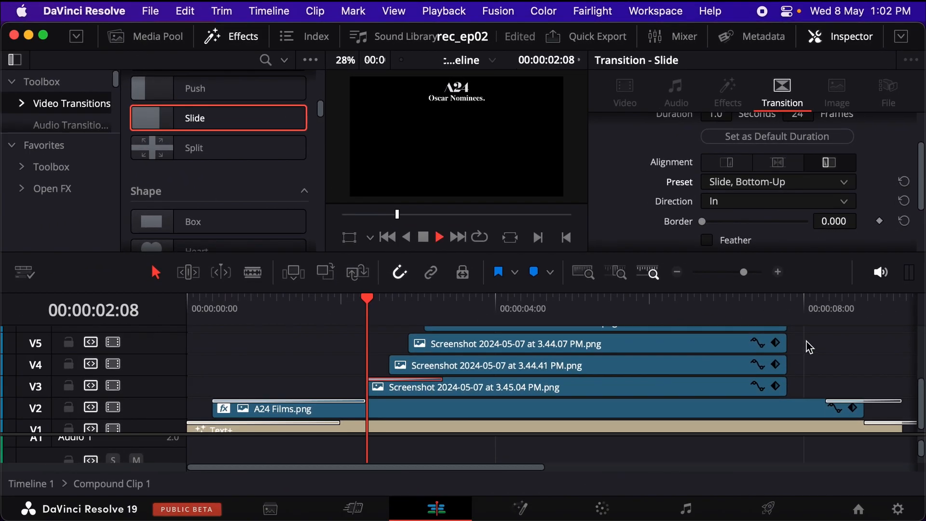
key("space")
key("space")
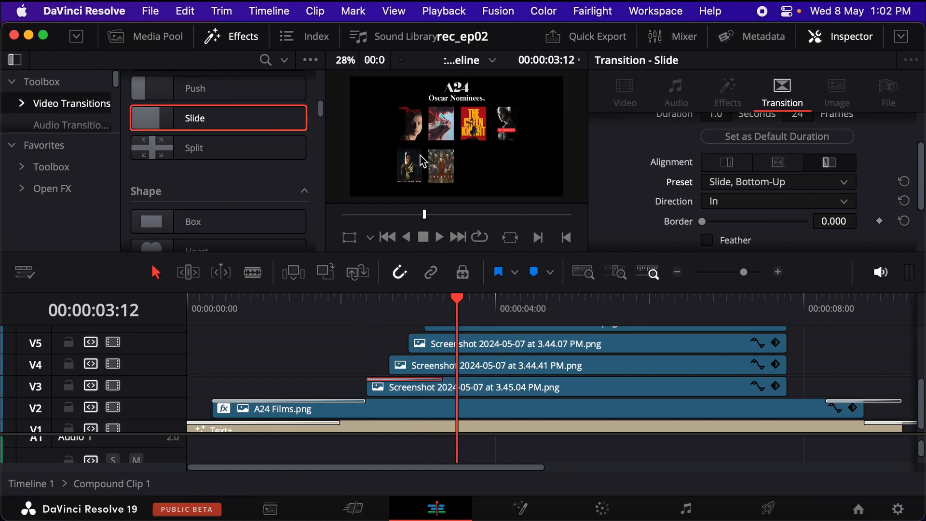
Set the V3 Slide transition's ease to In & Out and play it back from the clip's start.
scroll(627, 193, "down", 3)
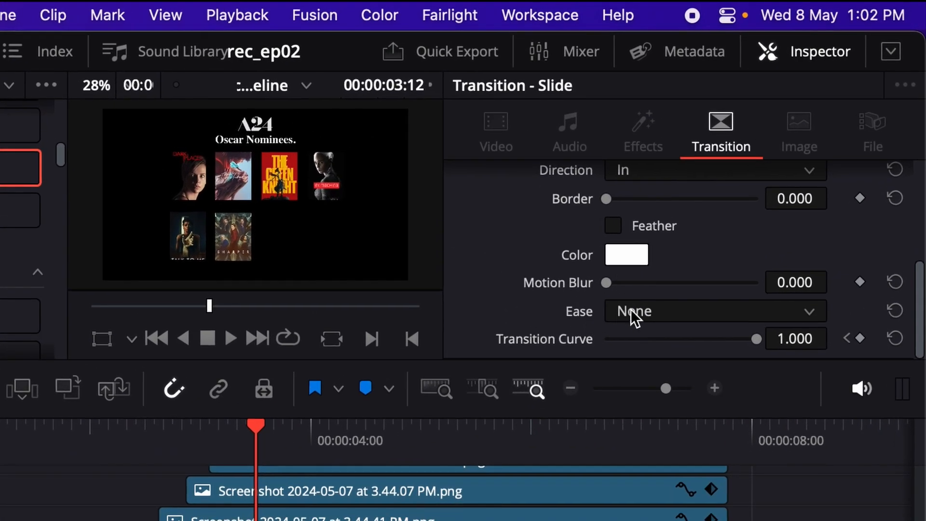
left_click(637, 313)
left_click(633, 414)
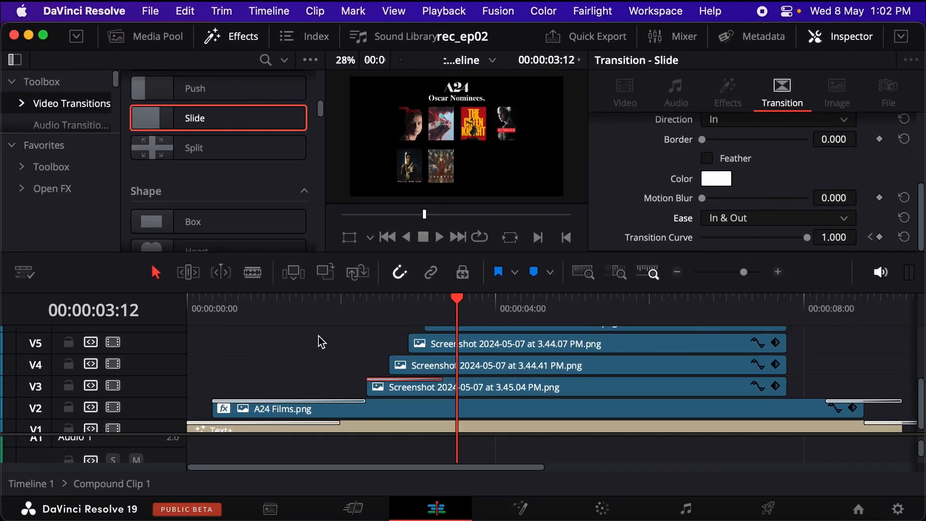
left_click(365, 308)
key("space")
left_click(363, 302)
key("space")
key("space")
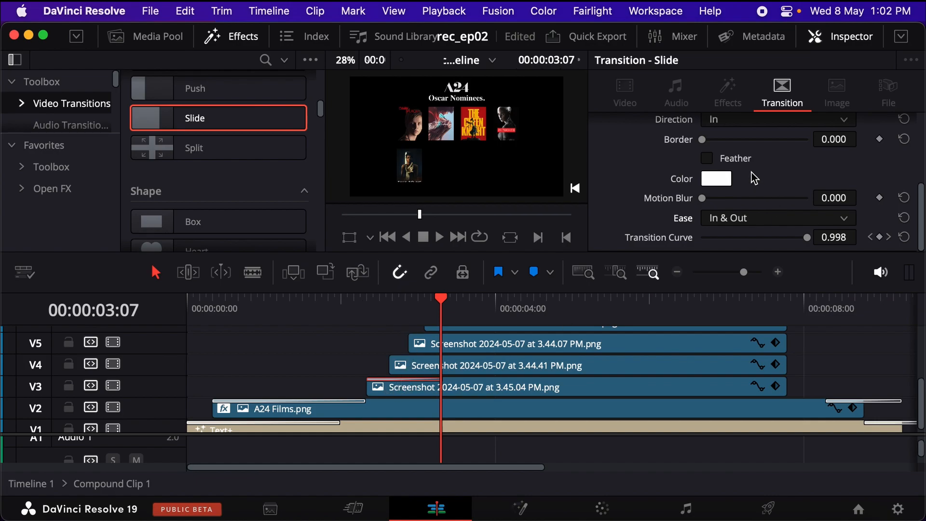
Lengthen the V3 Slide transition to 1.5 seconds (36 frames) and preview it.
scroll(753, 173, "up", 5)
left_click_drag(718, 172, 721, 171)
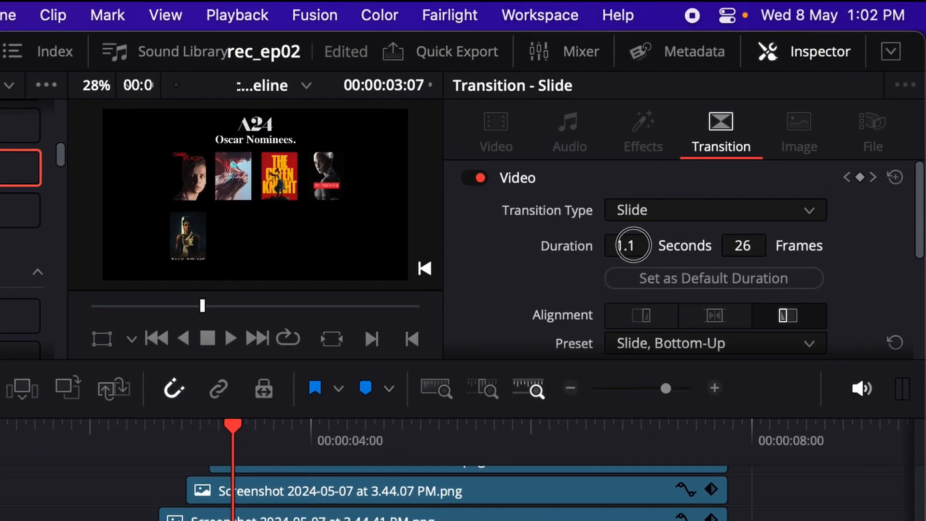
left_click_drag(634, 245, 631, 246)
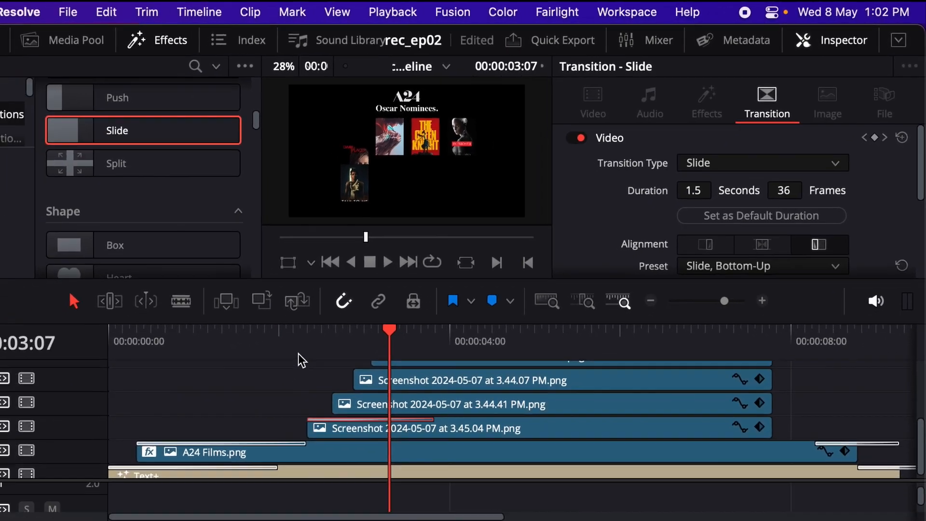
key("space")
key("space")
Copy the V3 Slide transition onto the starts of the V4 to V10 poster clips.
scroll(372, 369, "up", 4)
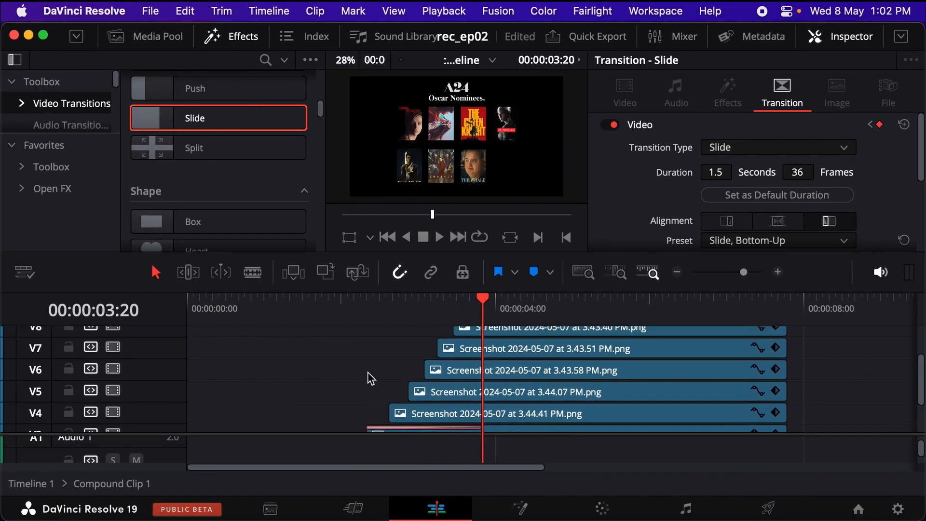
scroll(372, 392, "down", 3)
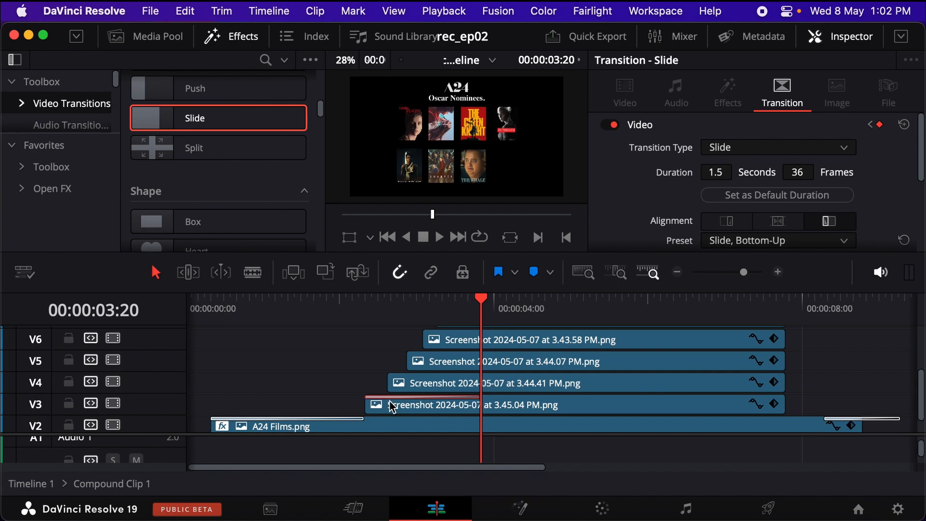
left_click_drag(389, 397, 437, 354)
Play the whole sequence full screen from the beginning to review the posters sliding in.
left_click_drag(196, 333, 200, 334)
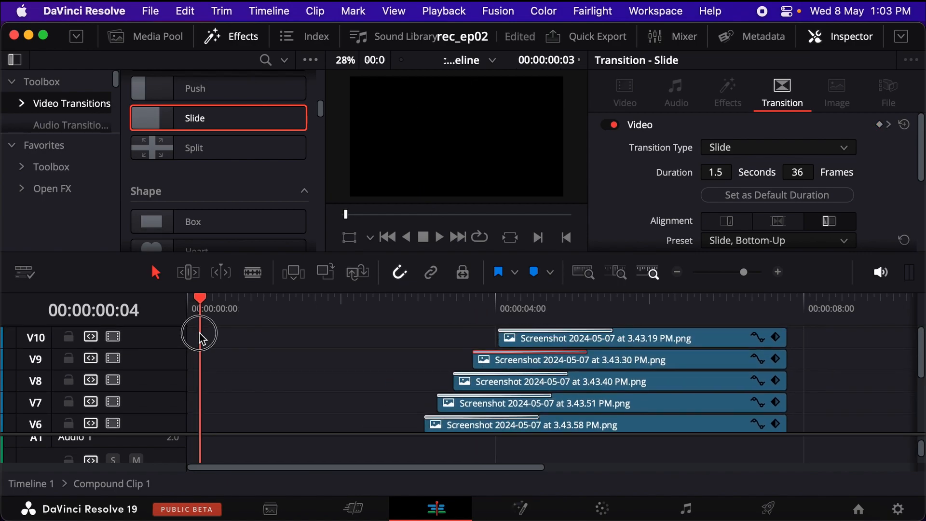
key("Home")
key("super+f")
key("space")
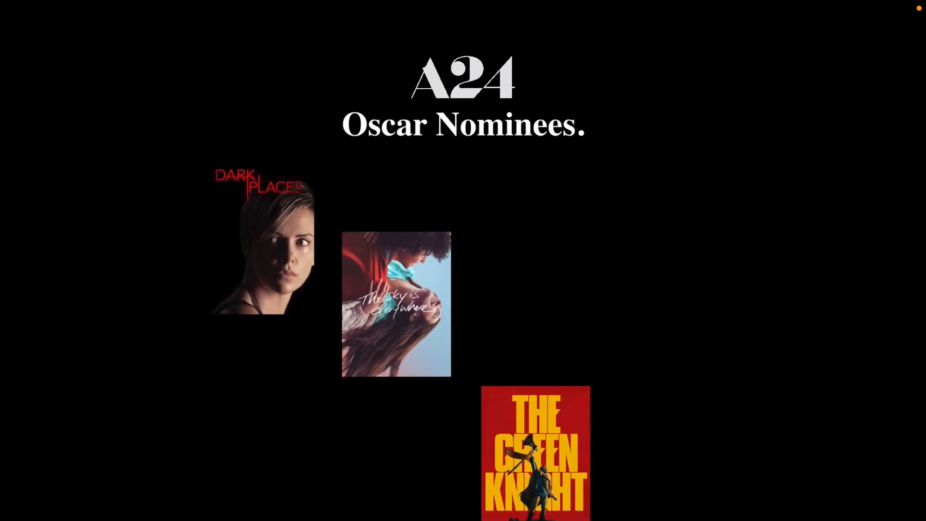
key("space")
key("Escape")
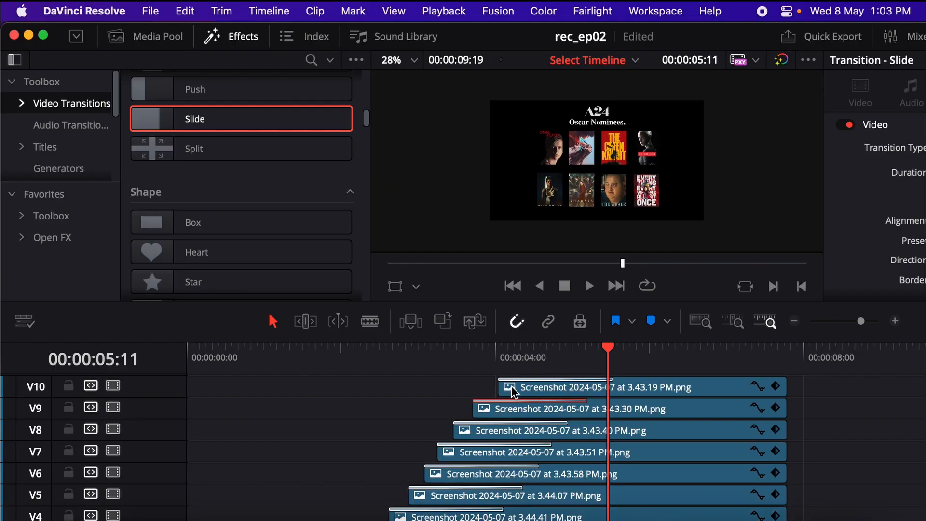
Examine the V3 poster's Slide transition from its start to its end, with the V3 clip selected.
scroll(512, 391, "down", 3)
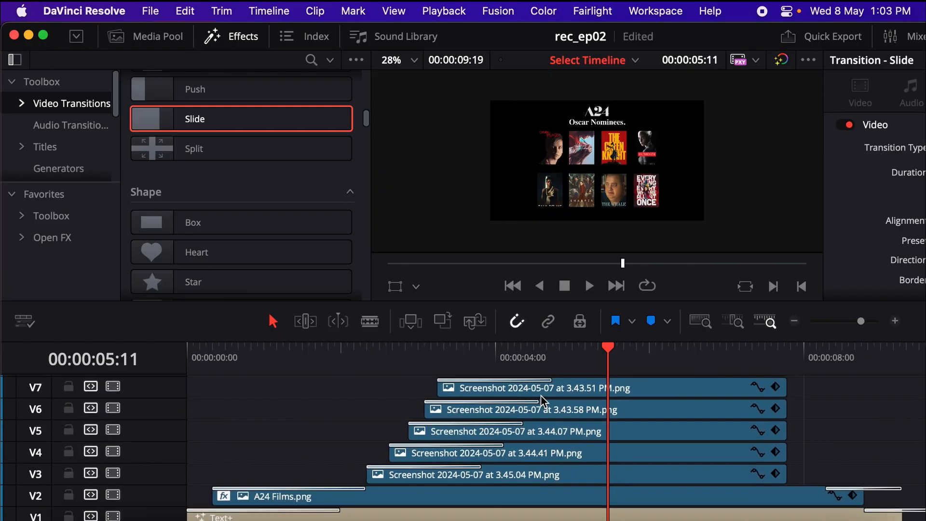
left_click(370, 355)
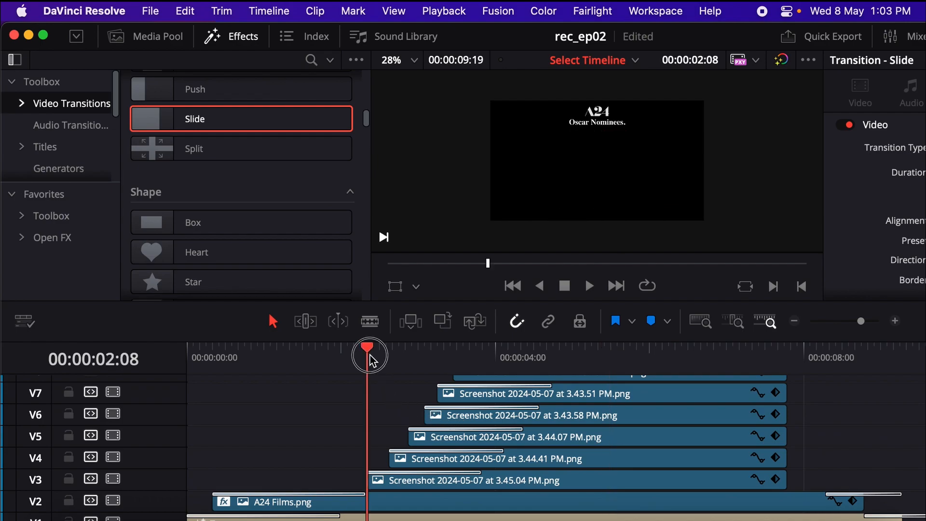
left_click(511, 482)
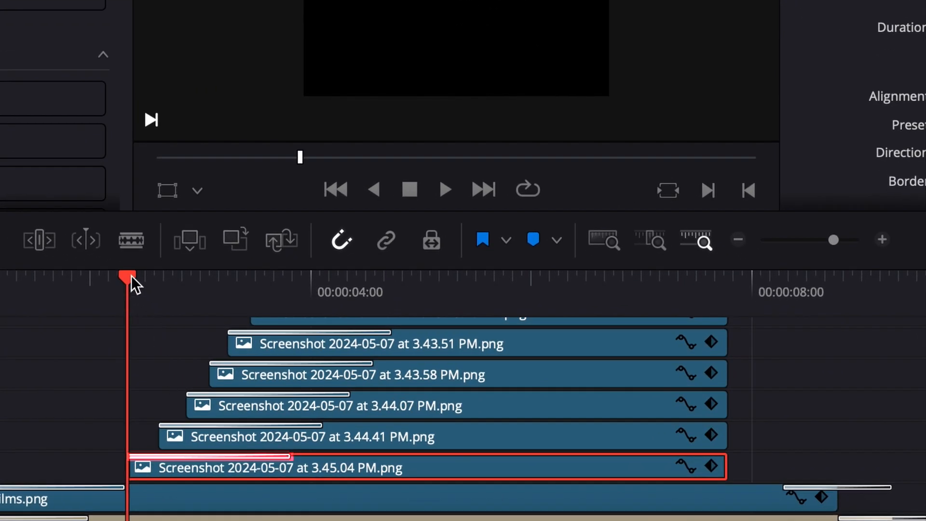
left_click_drag(133, 285, 293, 287)
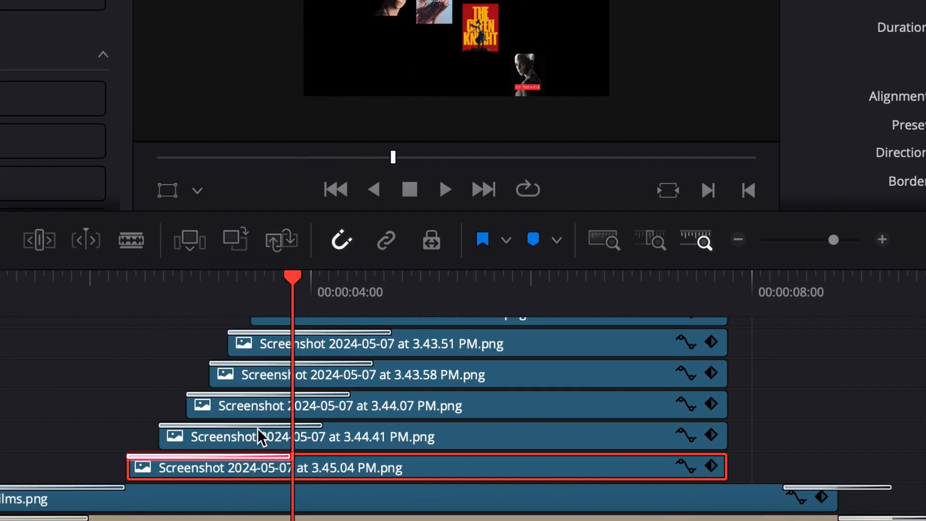
left_click(263, 457)
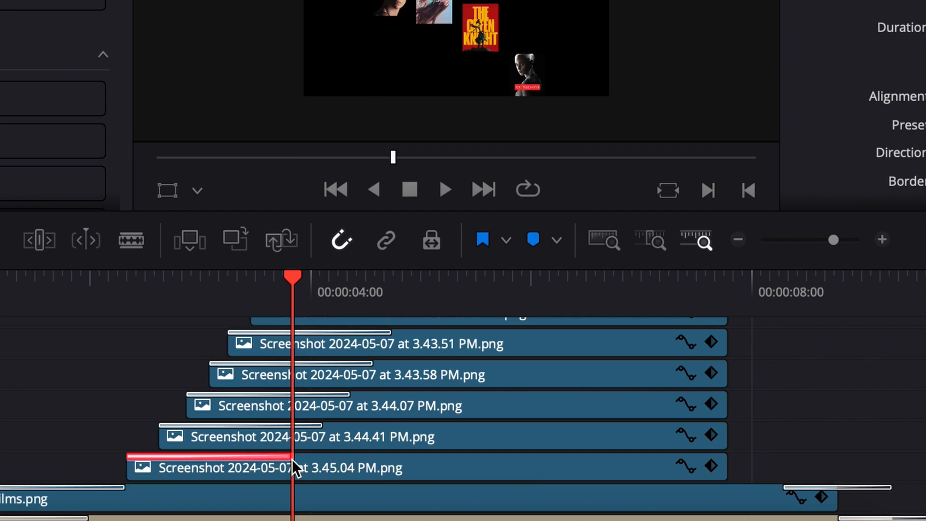
left_click(325, 464)
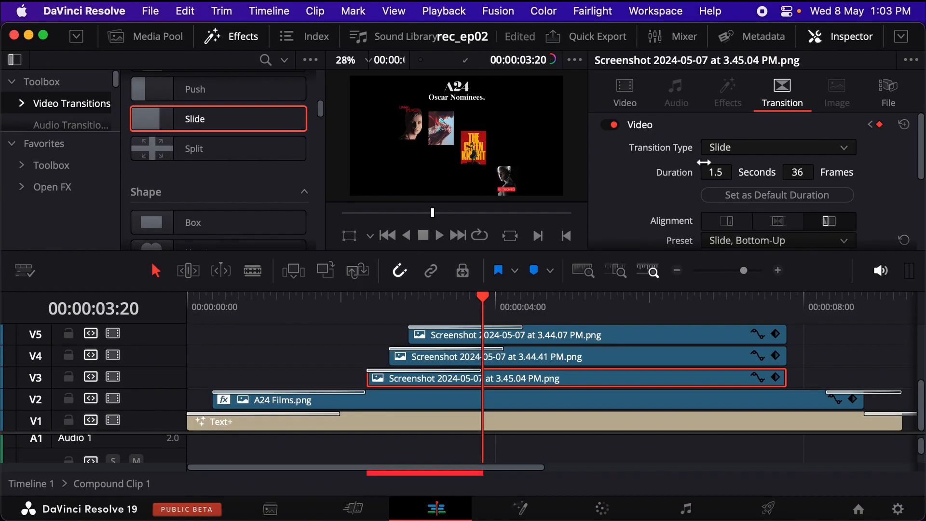
Keyframe the V3 poster's Rotation Angle from -101.680 at the clip's start to 0.000 at the end of its slide, and preview it.
left_click(632, 96)
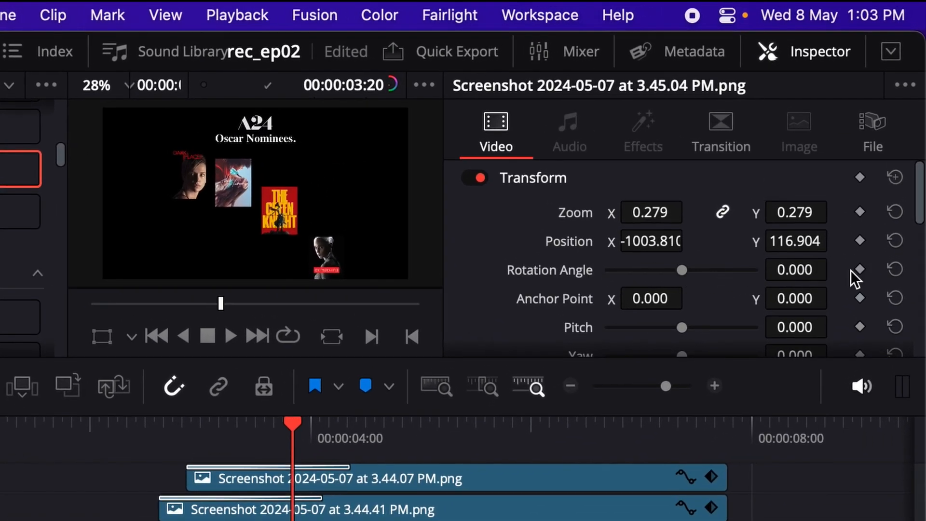
left_click(859, 269)
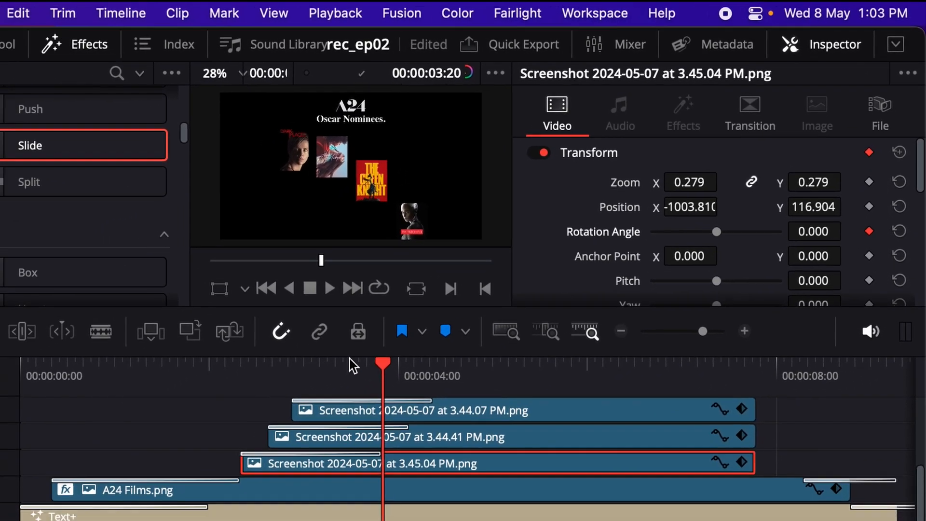
left_click_drag(378, 367, 237, 367)
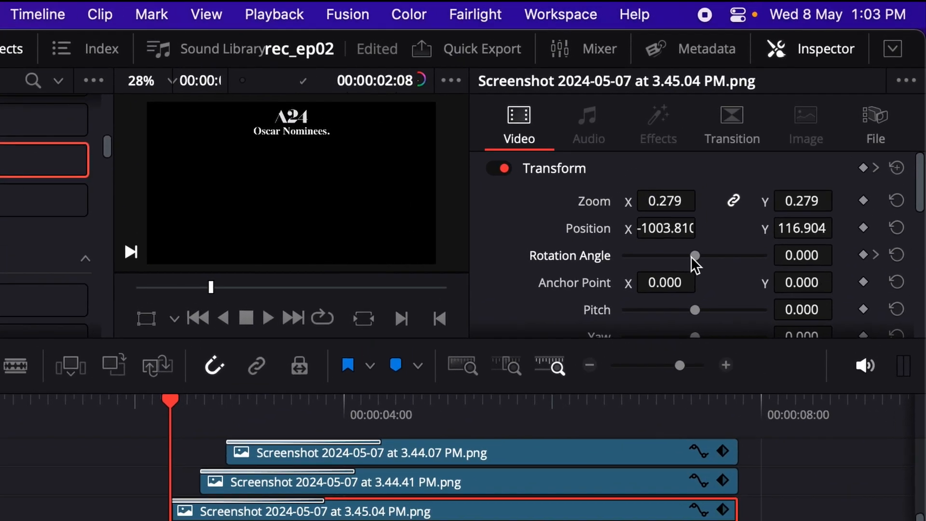
left_click_drag(755, 190, 743, 191)
left_click_drag(664, 273, 659, 271)
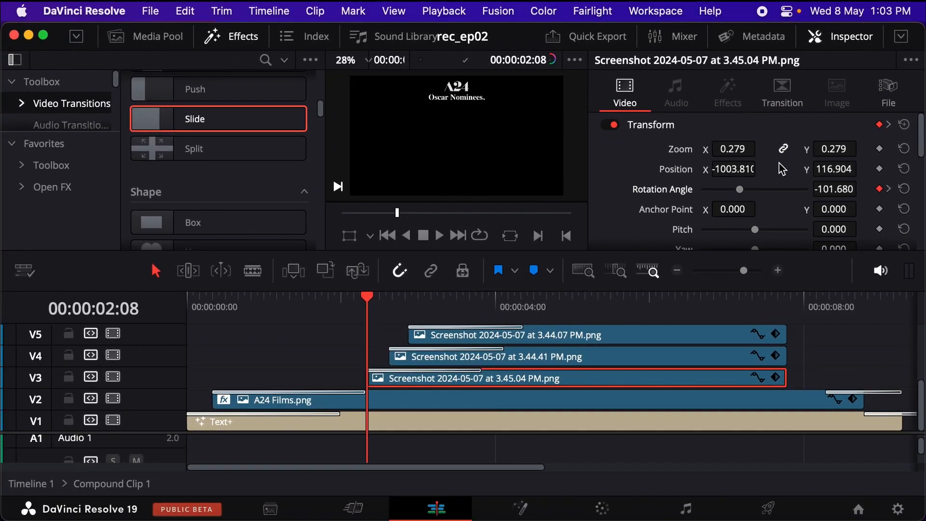
key("space")
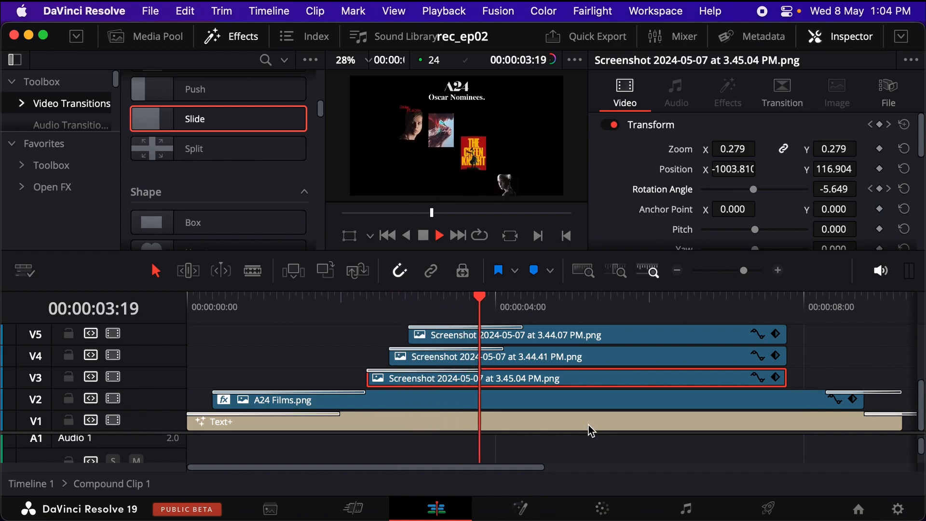
key("space")
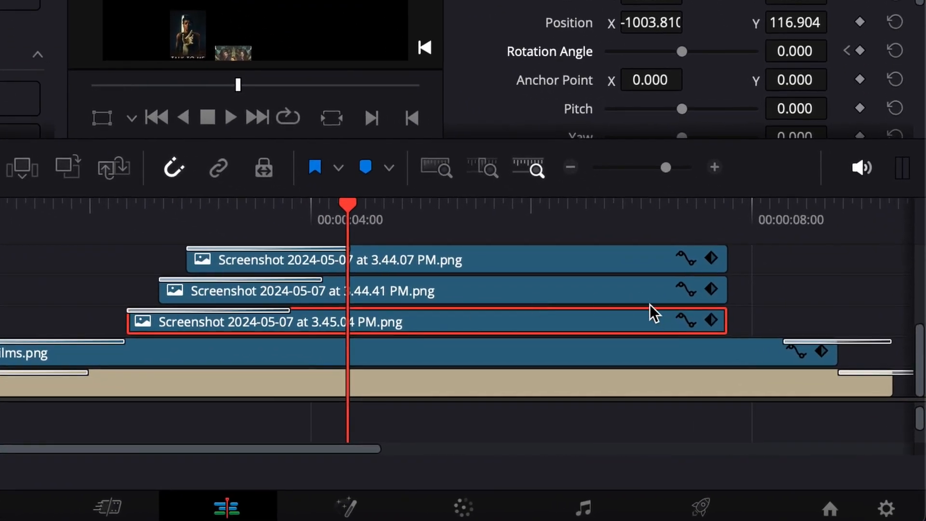
Open the V3 clip's Rotation Angle curve, select both keyframes and smooth them with ease in and out.
left_click(684, 320)
scroll(370, 337, "down", 5)
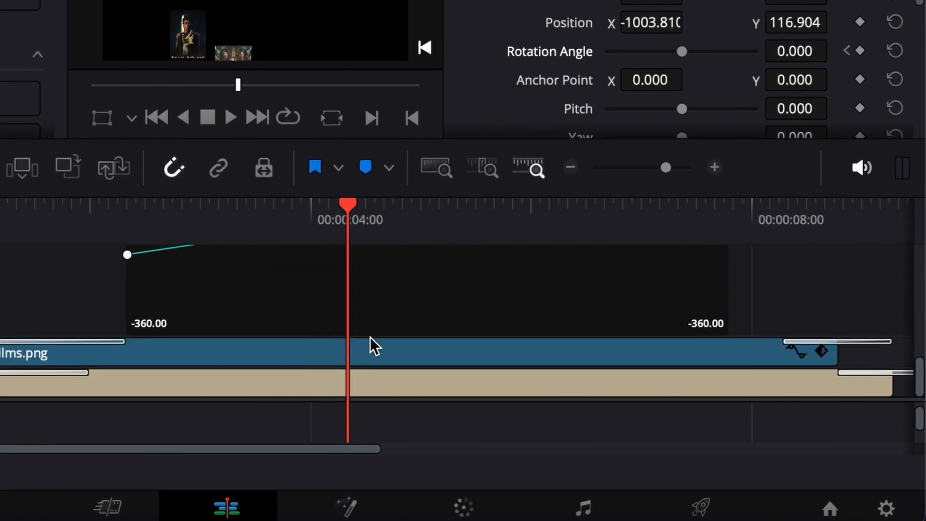
left_click_drag(310, 310, 123, 363)
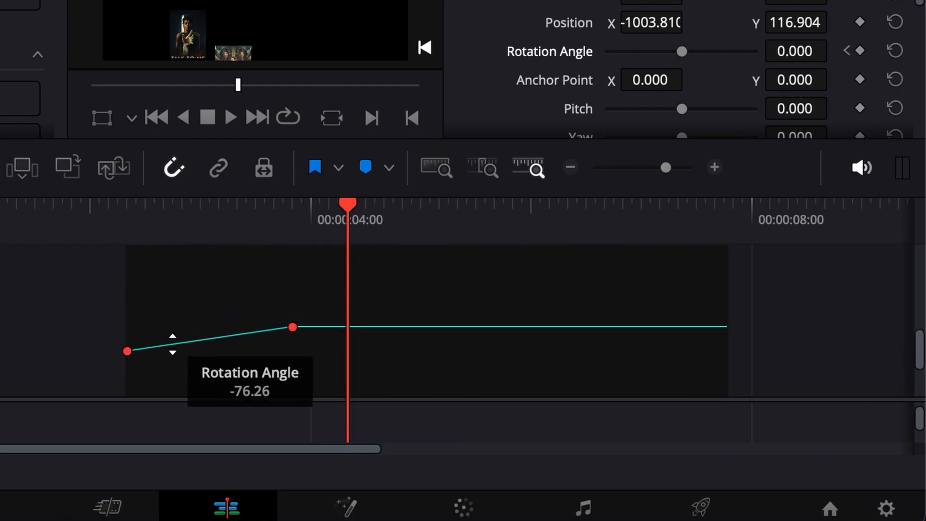
scroll(172, 296, "up", 3)
left_click(139, 277)
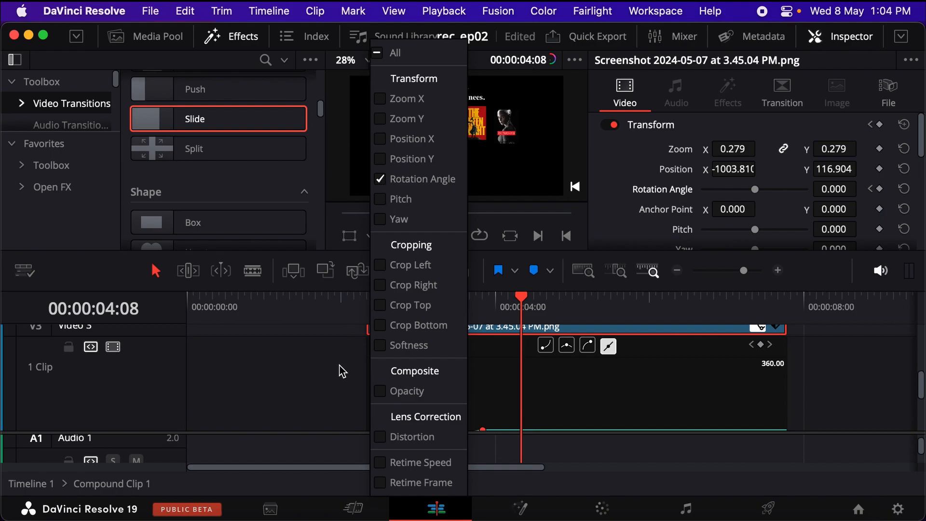
left_click(341, 365)
scroll(365, 380, "down", 5)
scroll(420, 377, "up", 4)
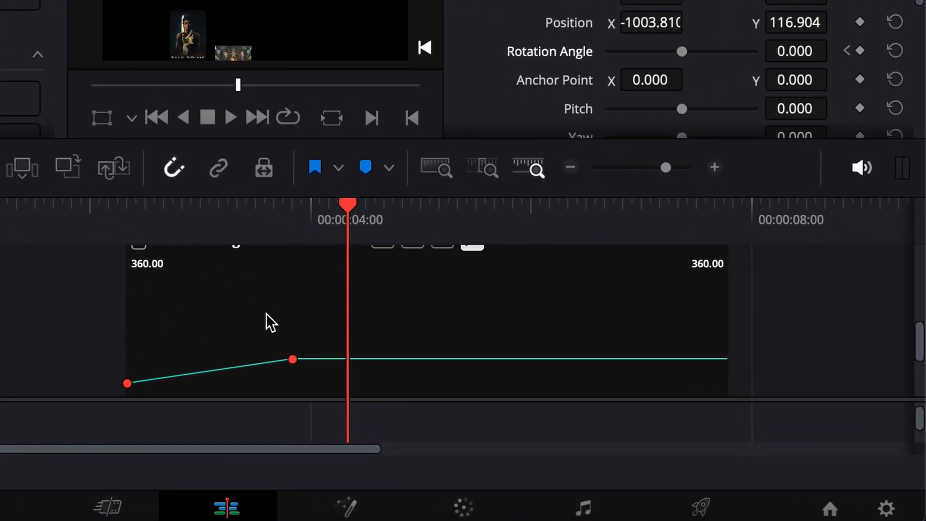
left_click_drag(317, 329, 138, 388)
scroll(421, 308, "up", 3)
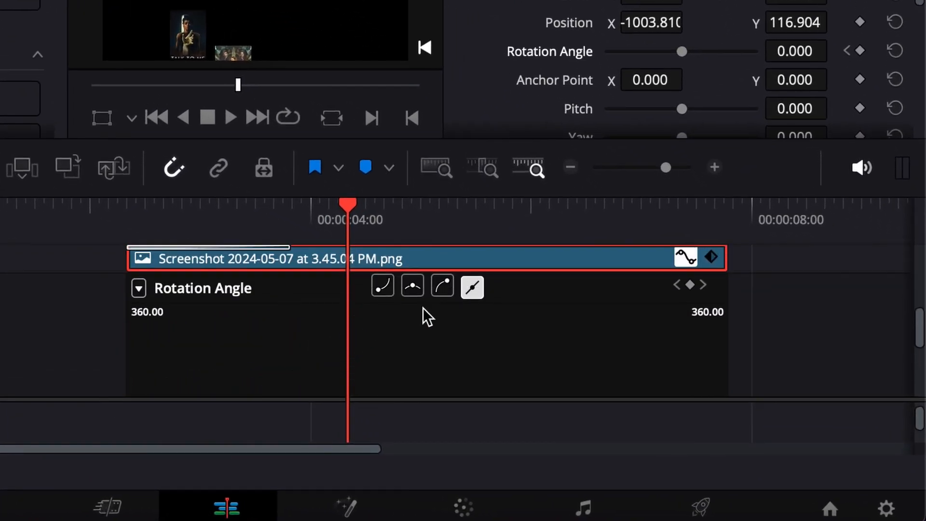
left_click(413, 271)
scroll(288, 299, "down", 3)
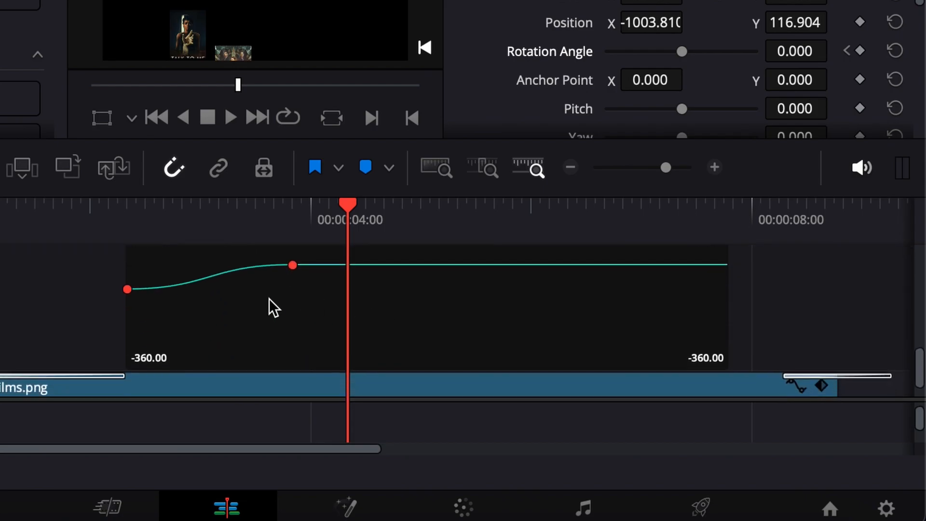
Preview the eased rotation from the start of the V3 poster and close its curve view.
left_click(136, 212)
key("space")
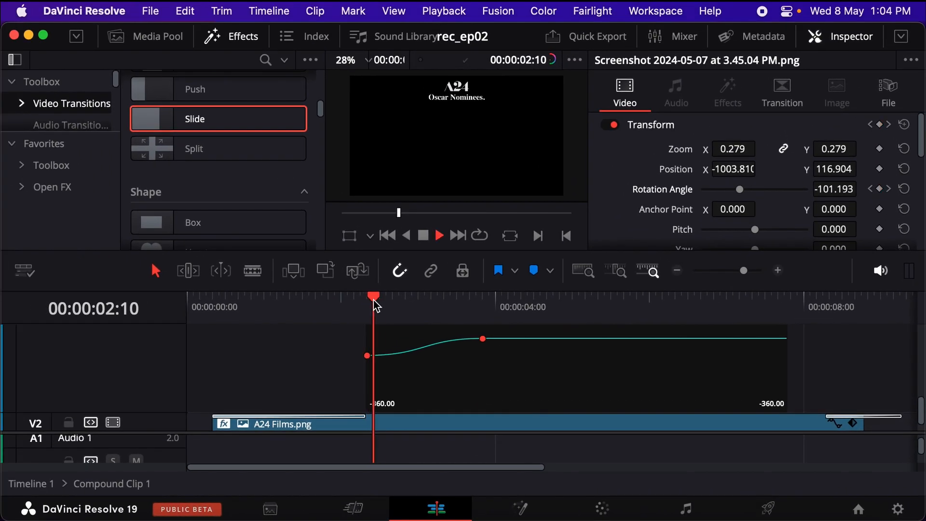
left_click(369, 306)
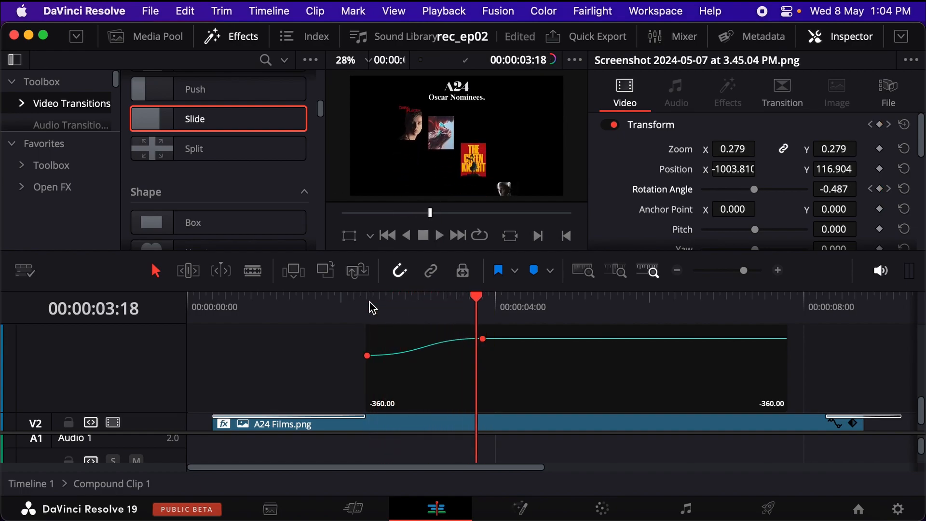
scroll(786, 368, "up", 5)
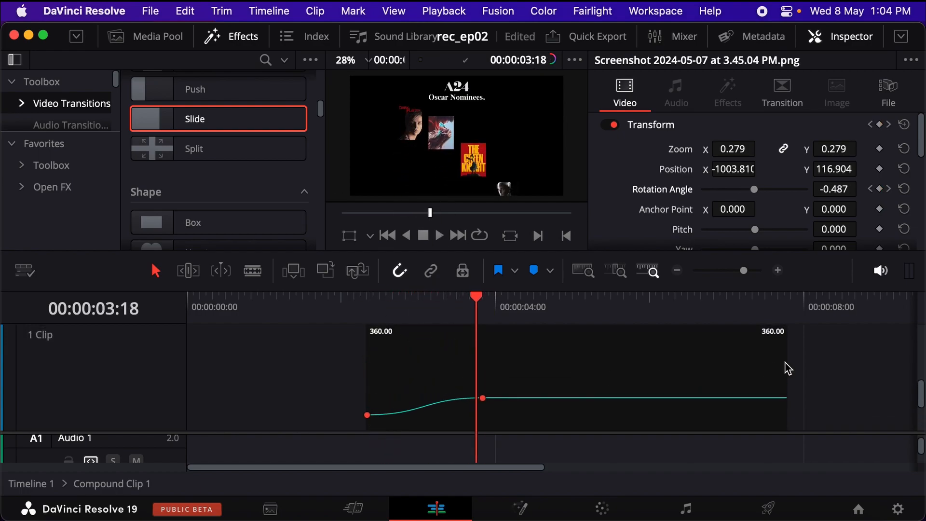
left_click(758, 360)
scroll(504, 393, "up", 3)
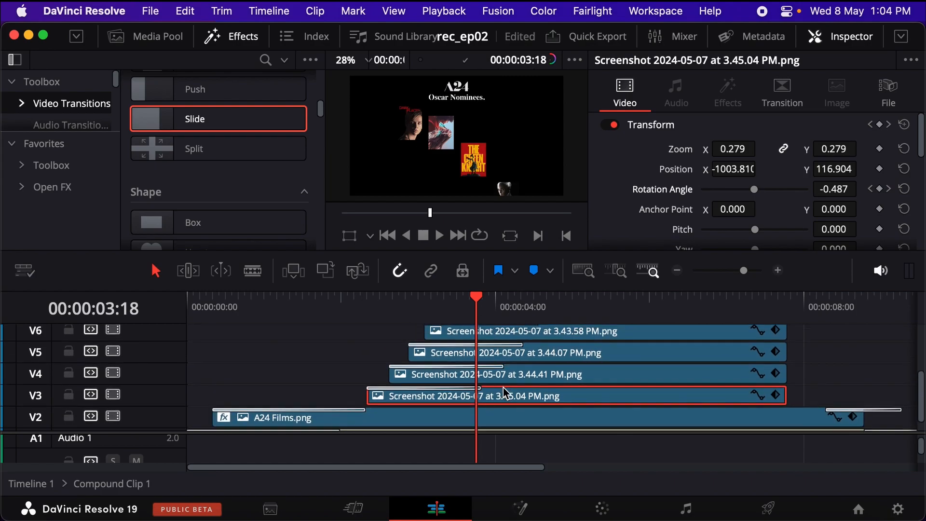
Copy the V3 clip and paste only its Rotation Angle attribute, with Maintain Timing, onto the V4 to V10 poster clips.
right_click(515, 413)
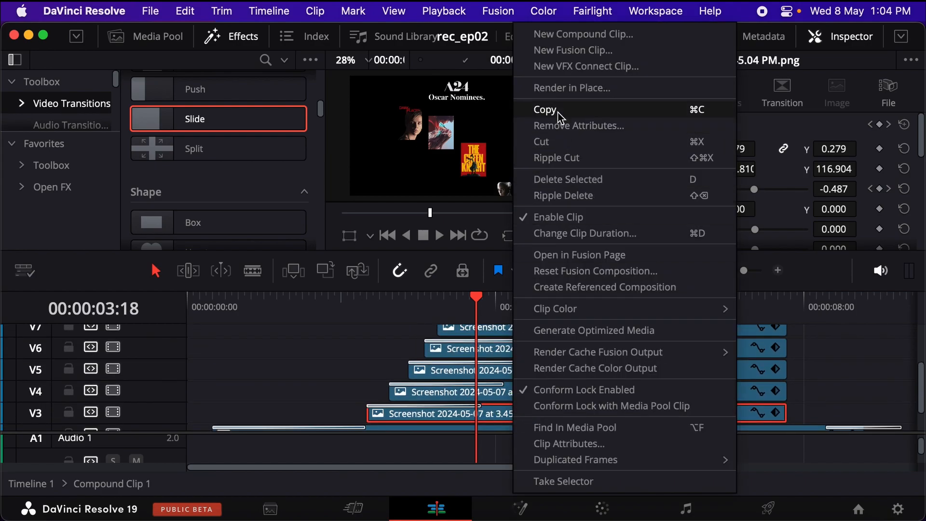
left_click(544, 110)
scroll(512, 416, "up", 1)
scroll(512, 415, "up", 3)
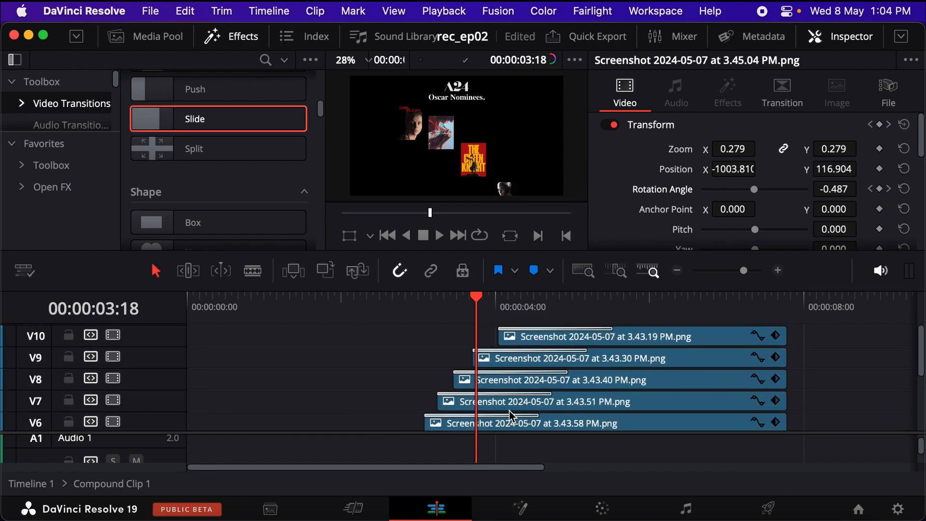
left_click_drag(399, 334, 588, 428)
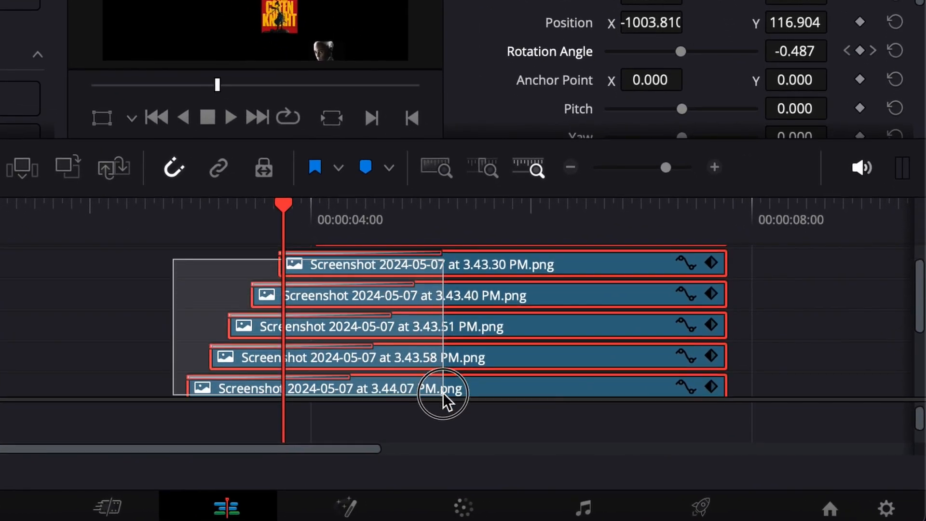
left_click_drag(443, 393, 497, 361)
scroll(497, 364, "down", 3)
right_click(431, 294)
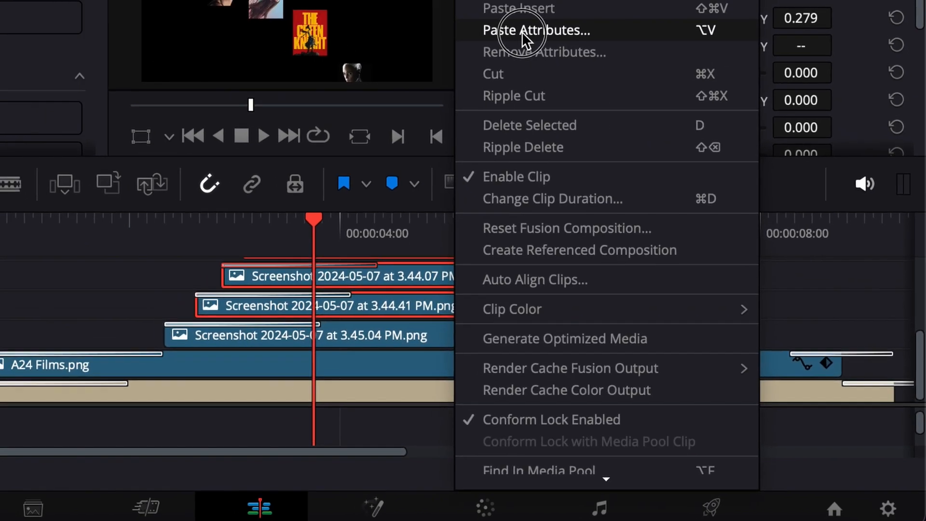
left_click(504, 7)
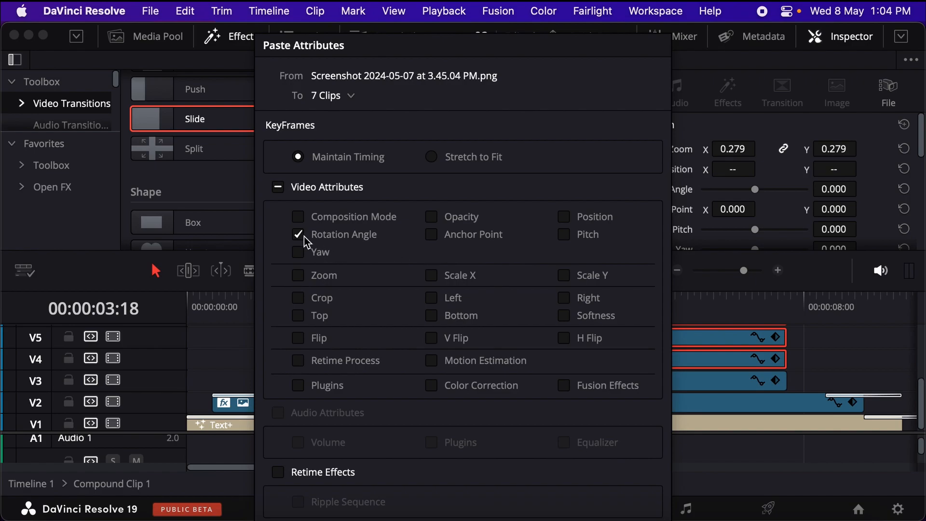
left_click_drag(588, 47, 587, 6)
left_click(535, 477)
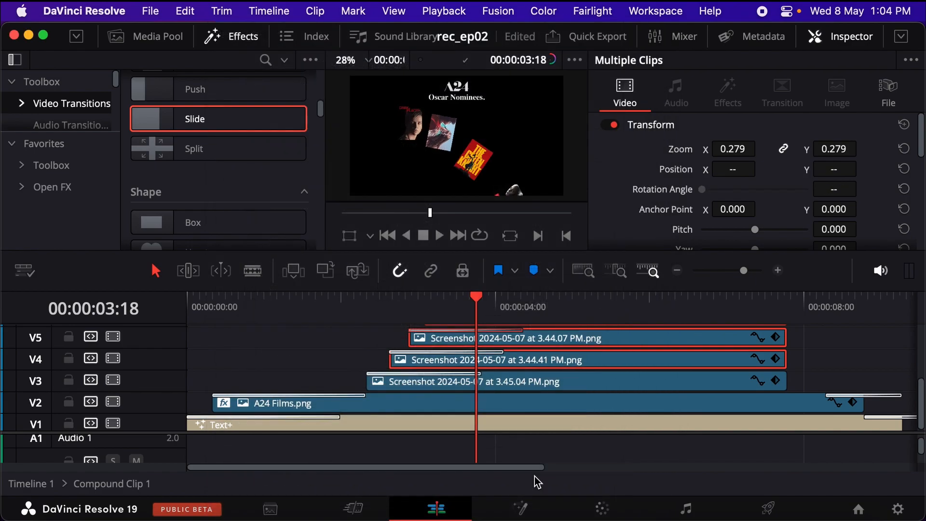
Play the whole sequence full screen from the beginning to review the rotating, sliding posters.
left_click_drag(352, 307, 184, 311)
key("super+f")
key("space")
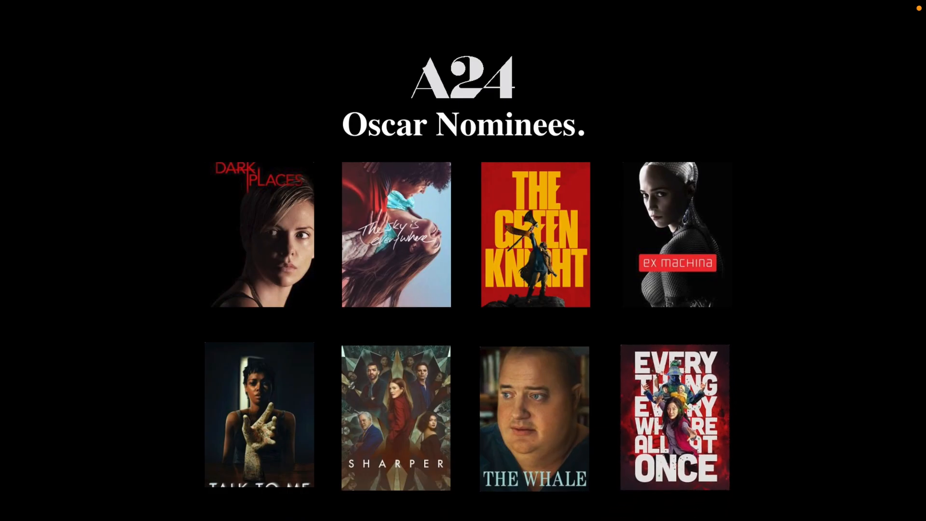
key("Escape")
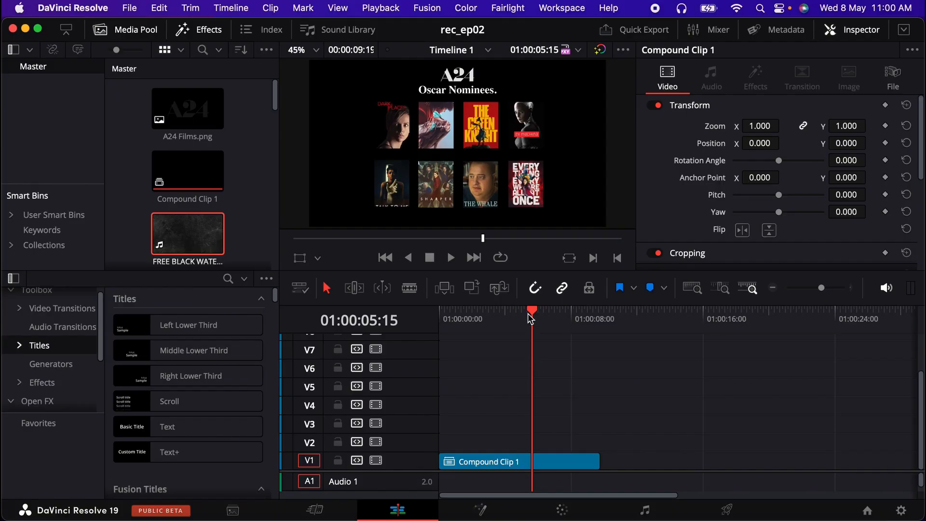
Place the FREE BLACK WATERCOLOR TEXTURE OVERLAY clip on V5 at the start of Timeline 1, above Compound Clip 1.
left_click_drag(531, 317, 541, 334)
left_click_drag(211, 244, 661, 372)
left_click_drag(678, 320, 717, 325)
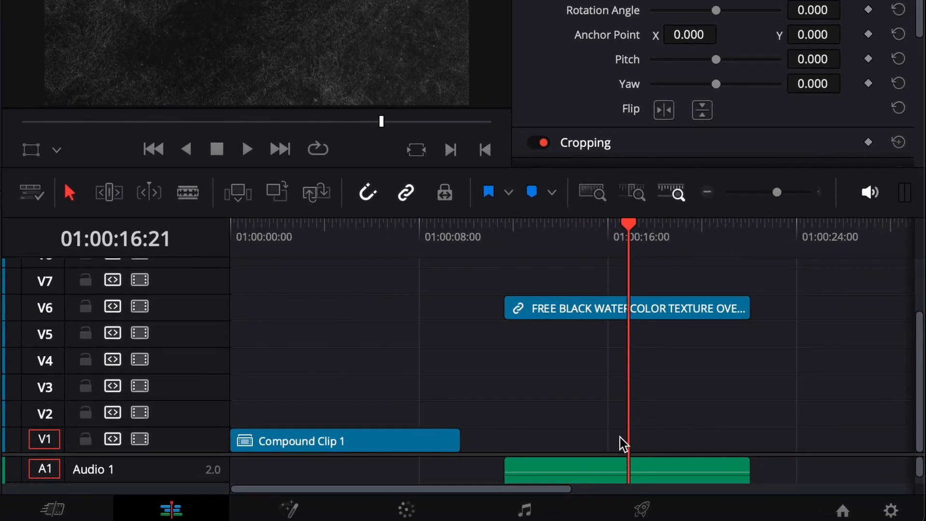
left_click(611, 470)
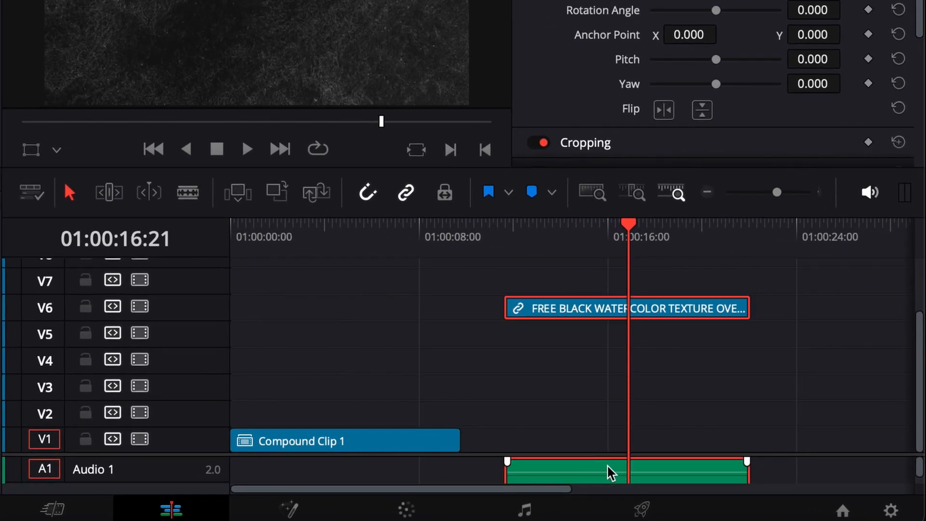
left_click_drag(576, 318, 293, 343)
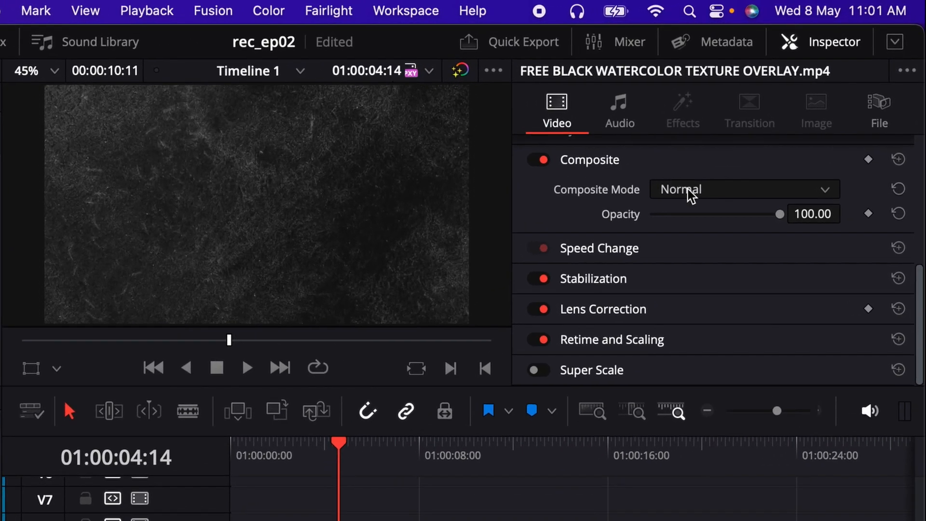
Blend the watercolor overlay in Screen composite mode at about 24 opacity, and trim its end to match Compound Clip 1.
left_click(692, 193)
key("s")
key("s")
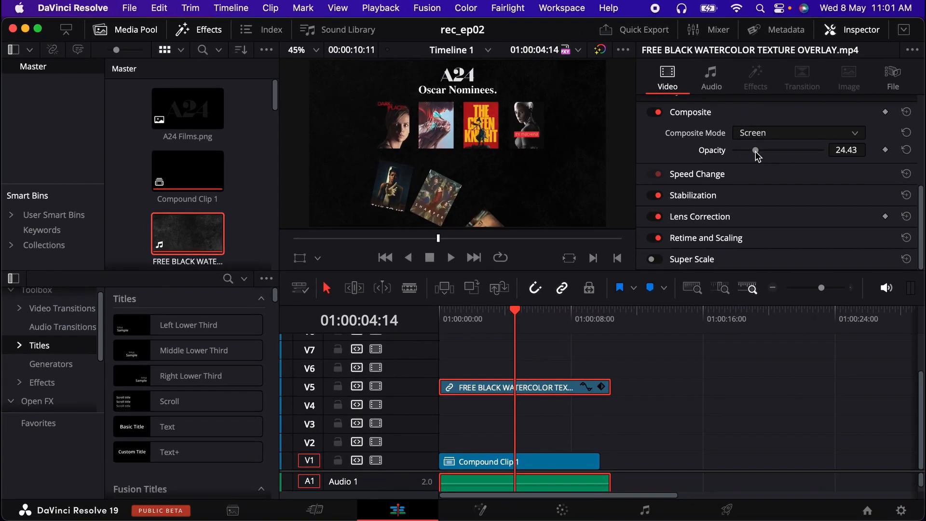
left_click_drag(610, 393, 601, 386)
left_click_drag(518, 322, 540, 317)
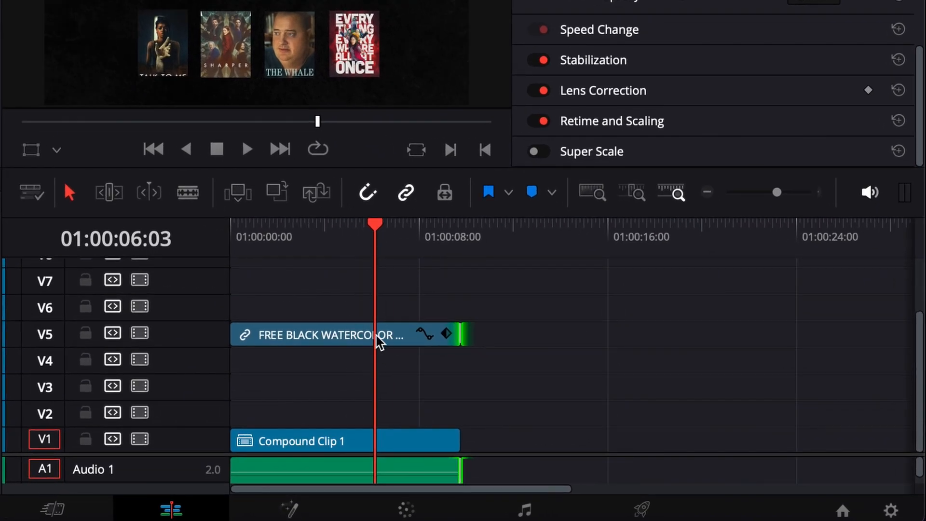
Open Compound Clip 1 on the Fusion page and add a Time Speed node between MediaIn1 and MediaOut1.
left_click(341, 439)
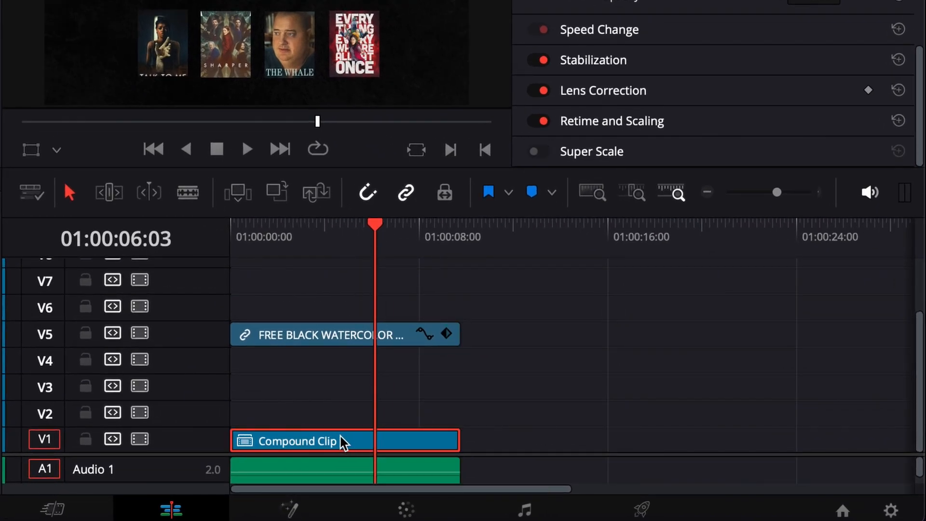
right_click(344, 442)
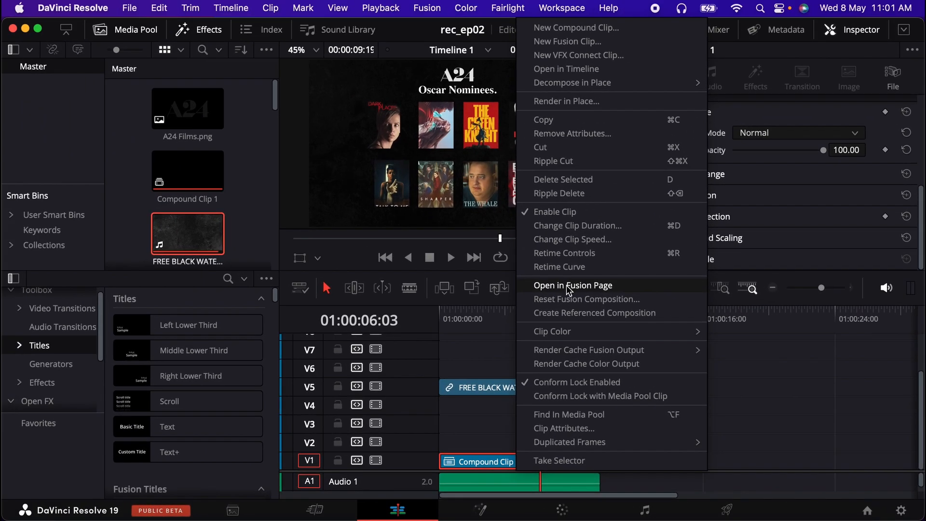
left_click(569, 288)
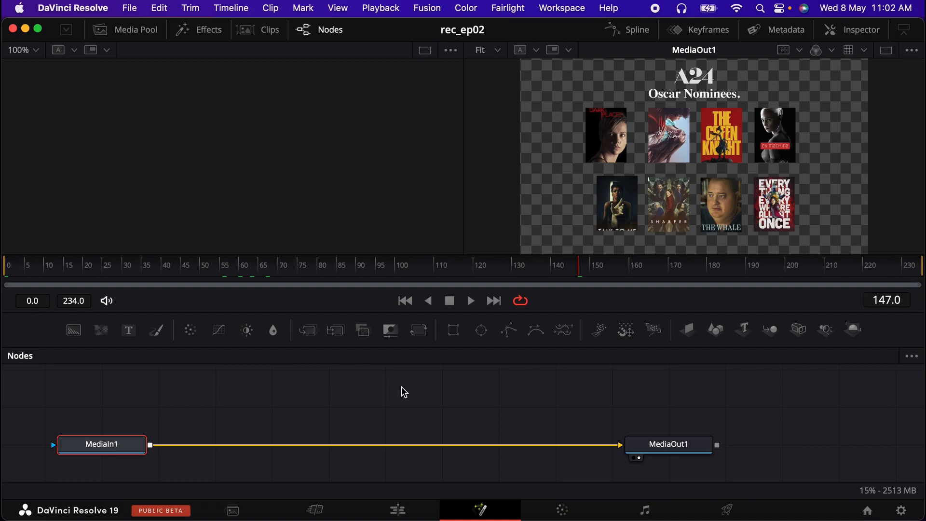
key("shift+space")
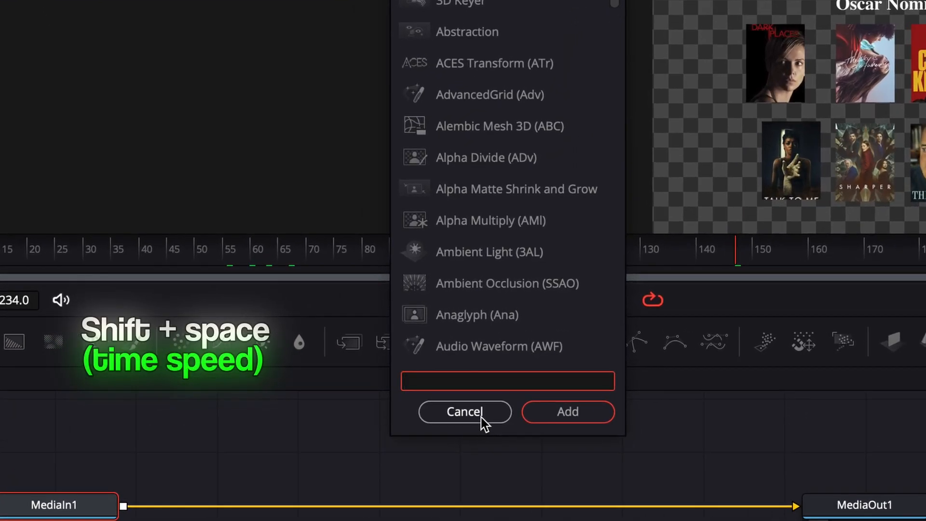
type("tim")
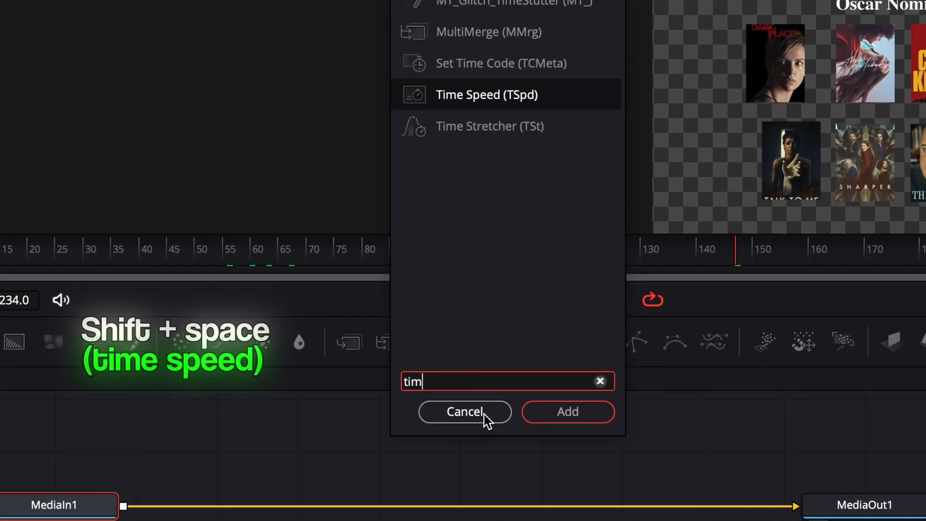
left_click(554, 413)
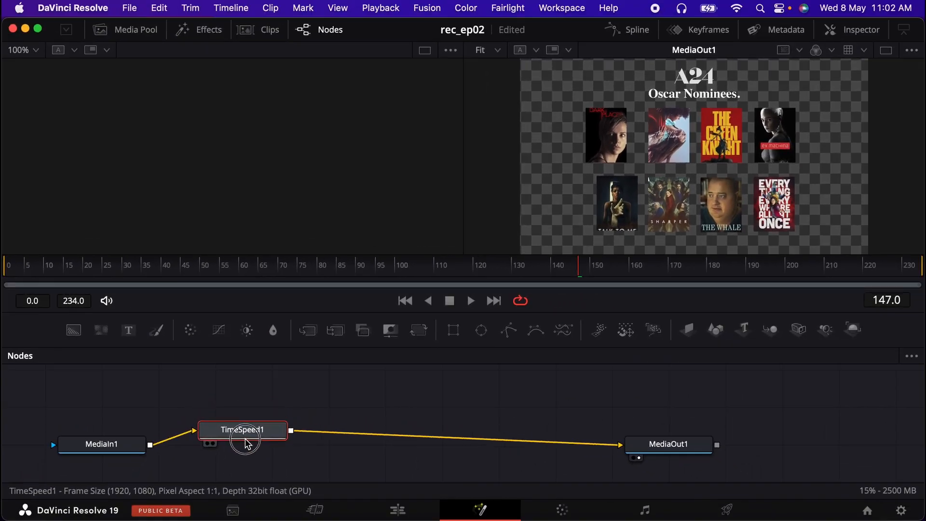
Reconnect TimeSpeed1 between MediaIn1 and MediaOut1 and line it up with them in the node graph.
left_click_drag(215, 495, 273, 496)
left_click_drag(283, 436, 309, 404)
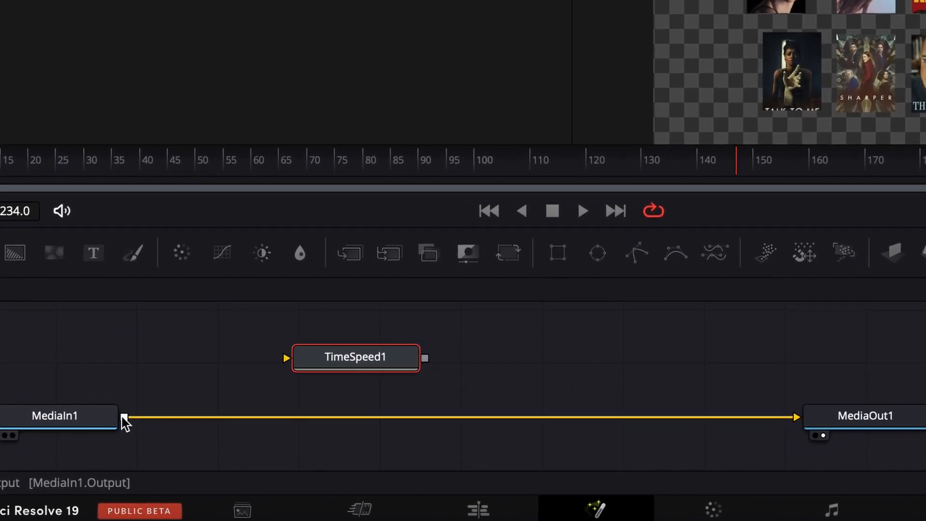
left_click_drag(123, 416, 291, 362)
left_click_drag(425, 358, 819, 432)
left_click_drag(368, 362, 351, 421)
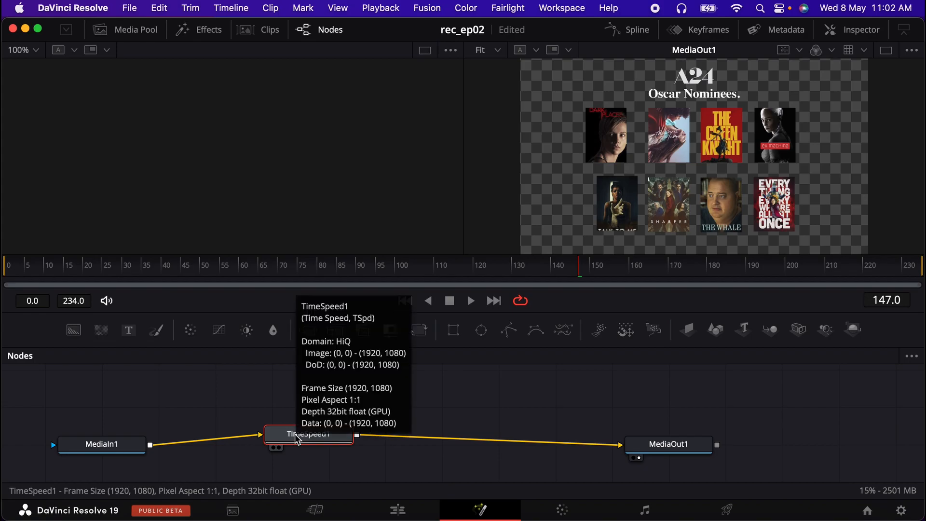
left_click(306, 421)
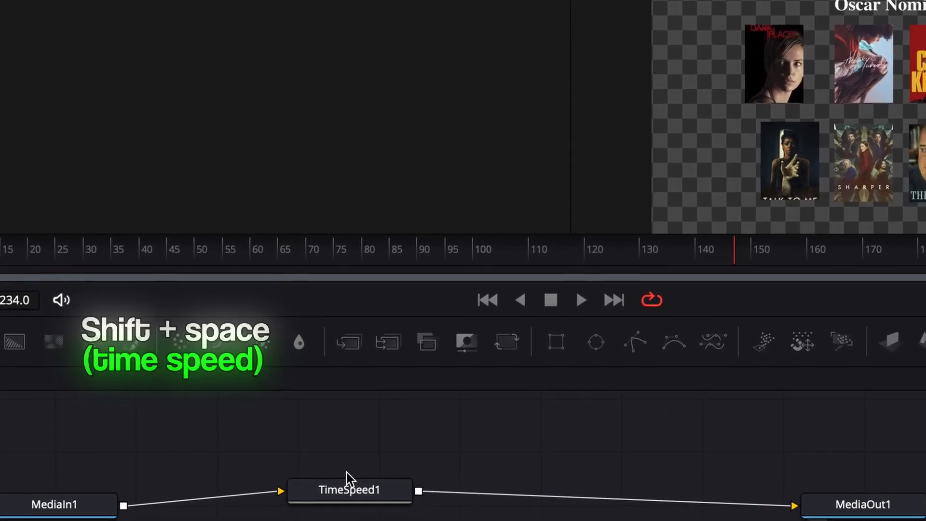
Add a second Time Speed node and wire it between TimeSpeed1 and MediaOut1, aligned with the other nodes.
key("shift+space")
type("tim")
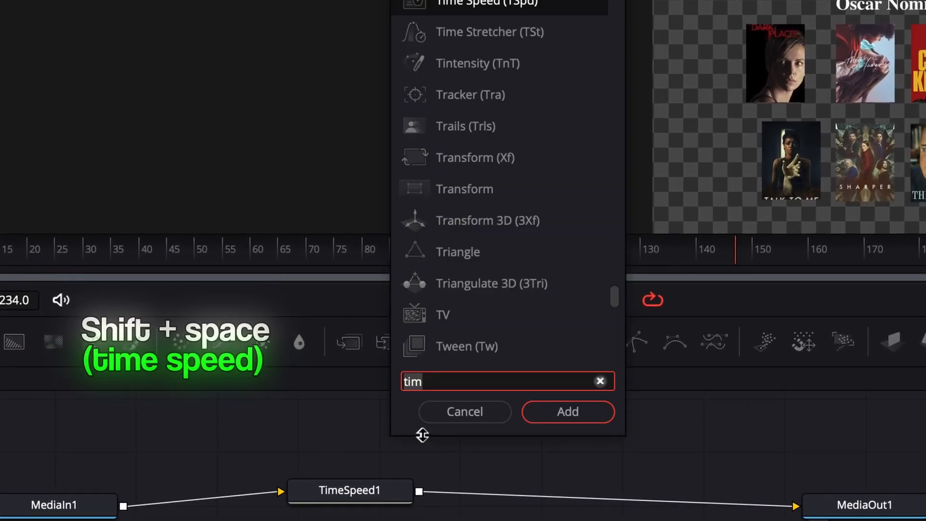
left_click(566, 412)
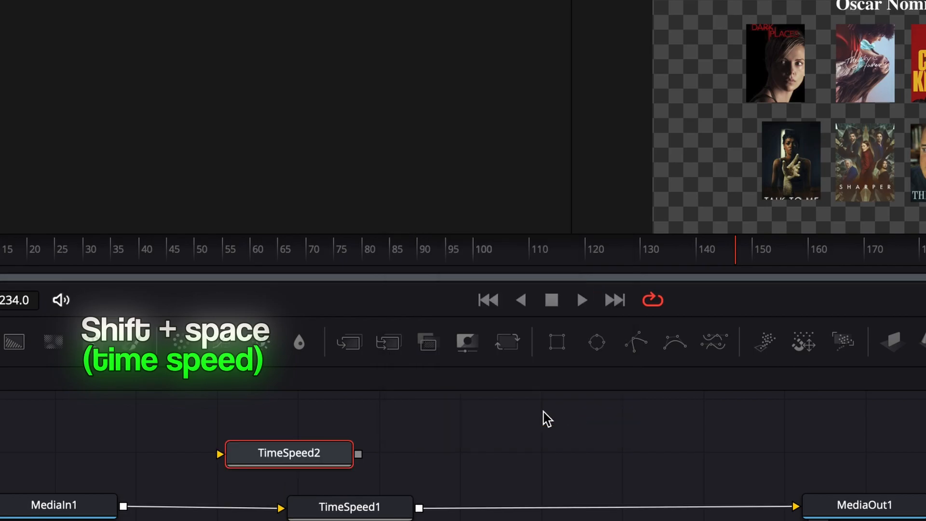
left_click_drag(304, 451, 629, 513)
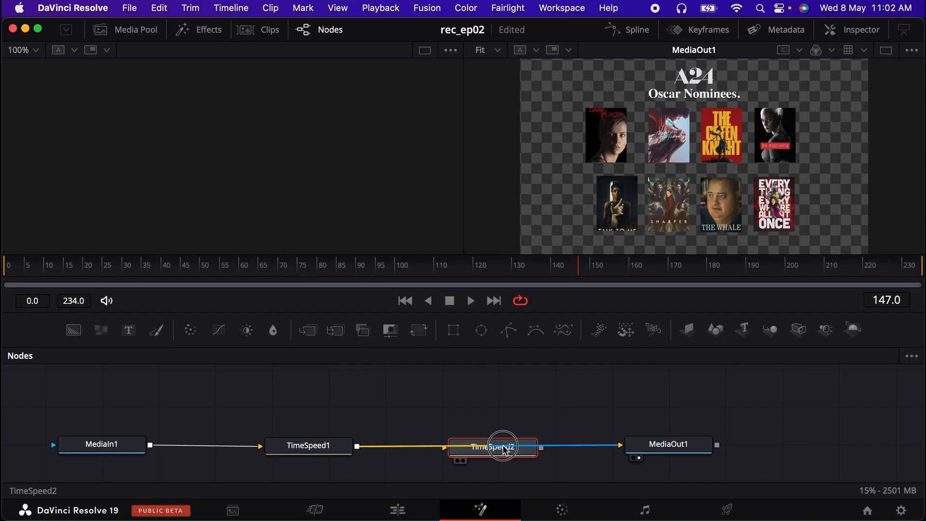
left_click_drag(505, 451, 495, 413)
left_click_drag(356, 446, 436, 410)
left_click_drag(532, 410, 620, 445)
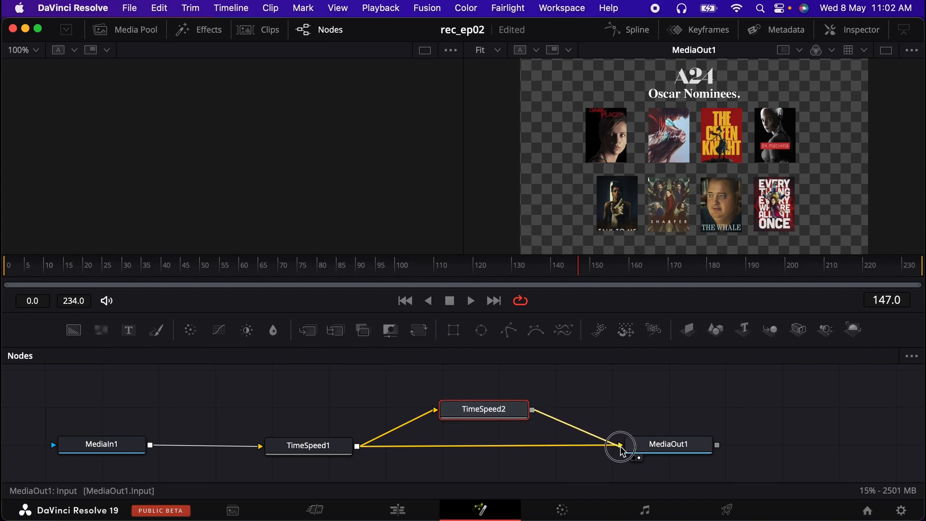
left_click_drag(482, 409, 487, 445)
Set the speed of TimeSpeed1 to 2.0.
left_click(310, 449)
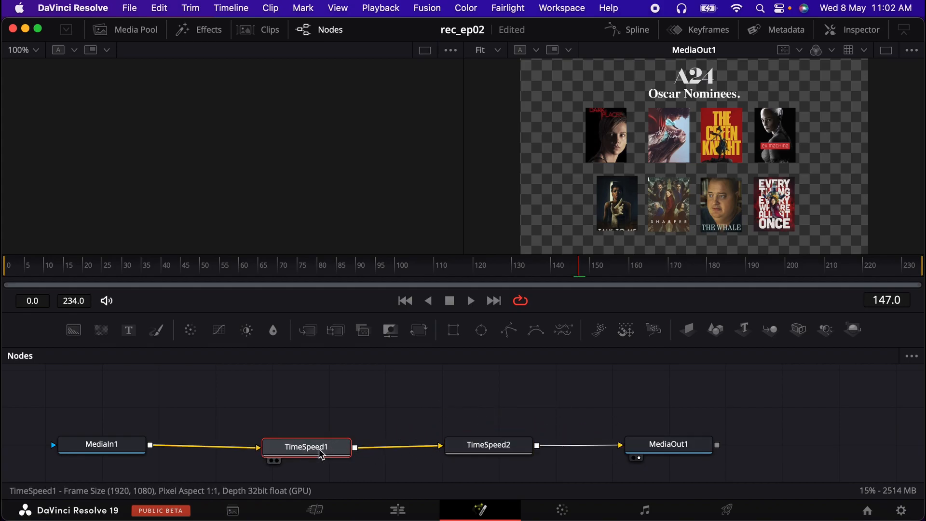
left_click(831, 30)
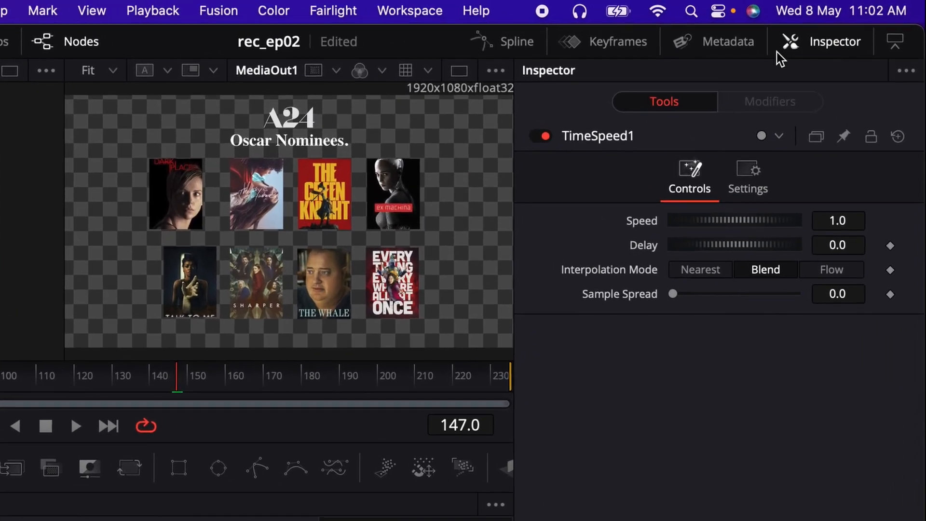
left_click(830, 220)
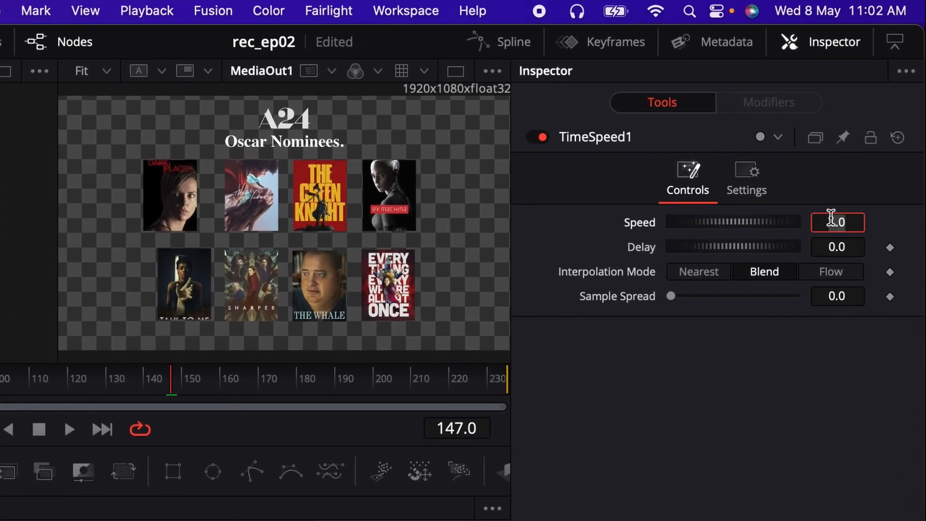
key("Tab")
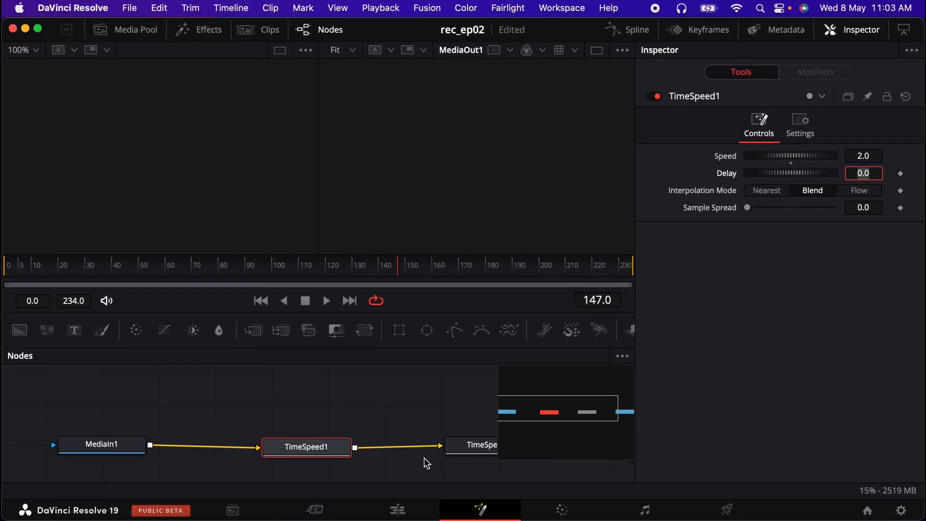
Set the speed of TimeSpeed2 to 0.5.
left_click(477, 449)
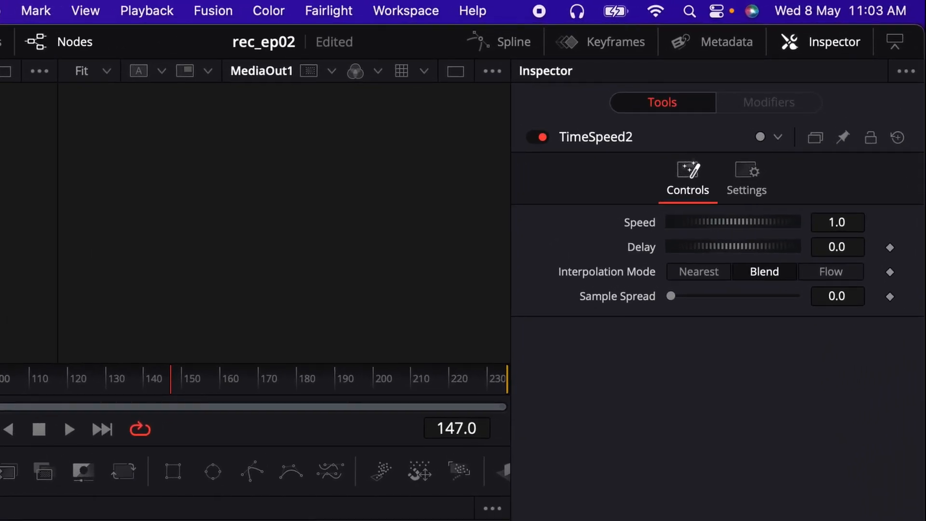
left_click(839, 220)
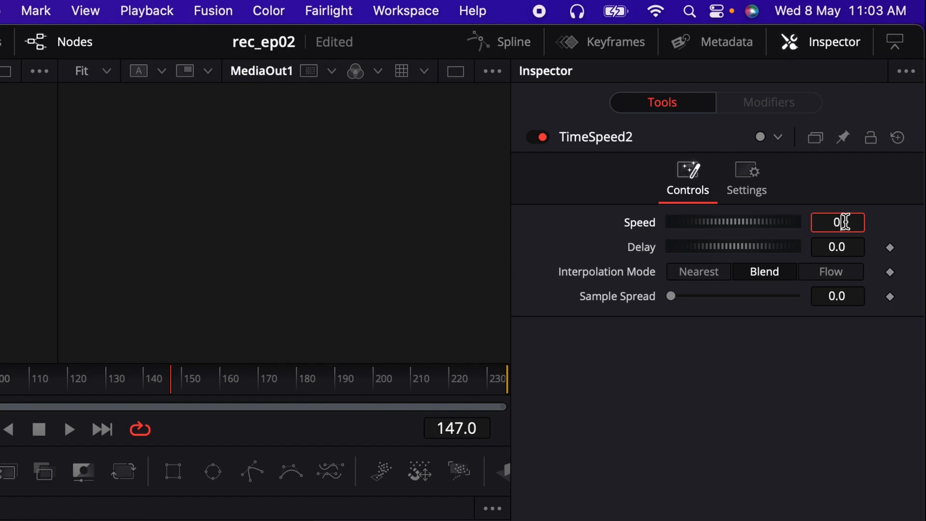
key("Tab")
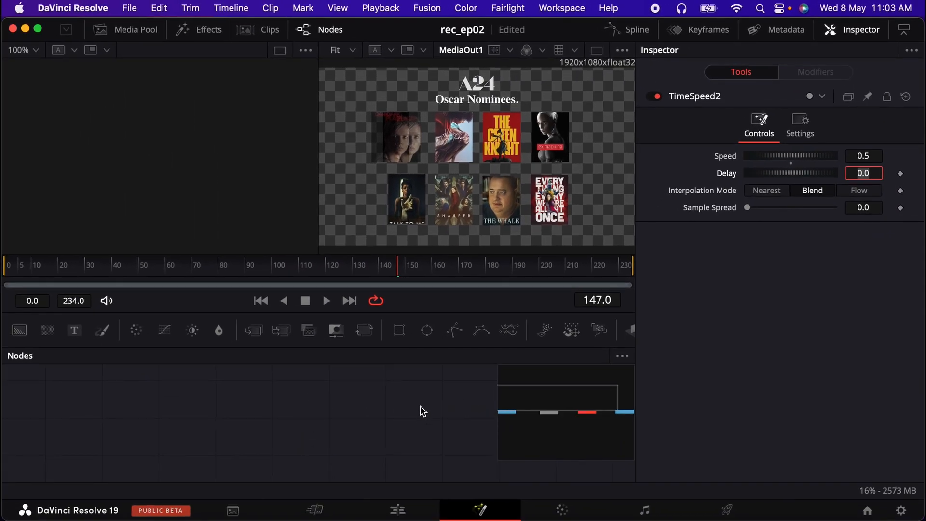
Preview the slowed frame rate, and set the interpolation mode of both TimeSpeed1 and TimeSpeed2 to Nearest.
scroll(420, 405, "down", 3)
left_click_drag(30, 264, 184, 269)
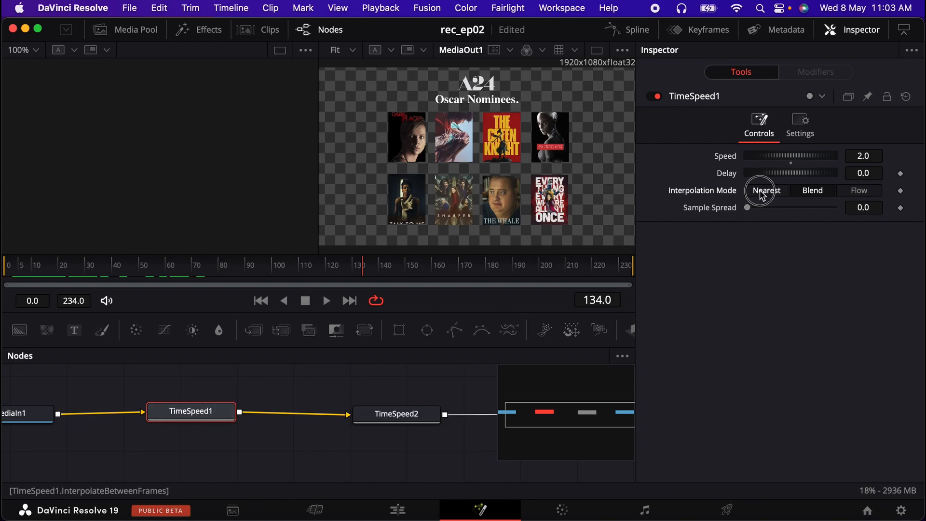
left_click(396, 423)
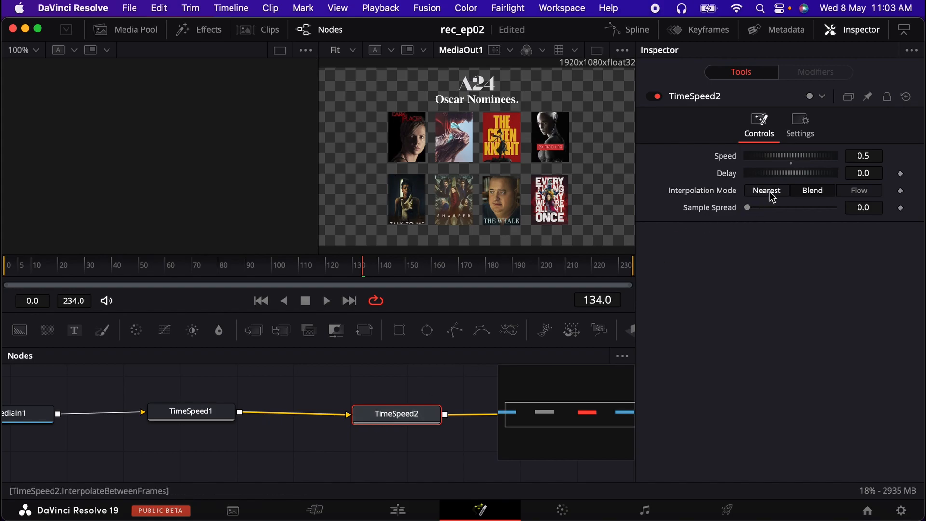
Return to Timeline 1 on the Edit page and scrub from its start to review the stepped poster animation.
left_click(375, 516)
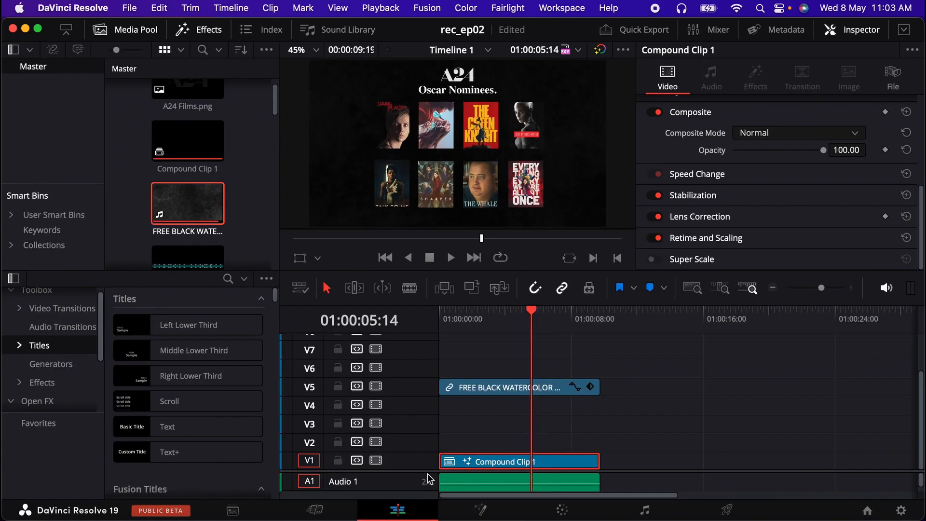
left_click(437, 314)
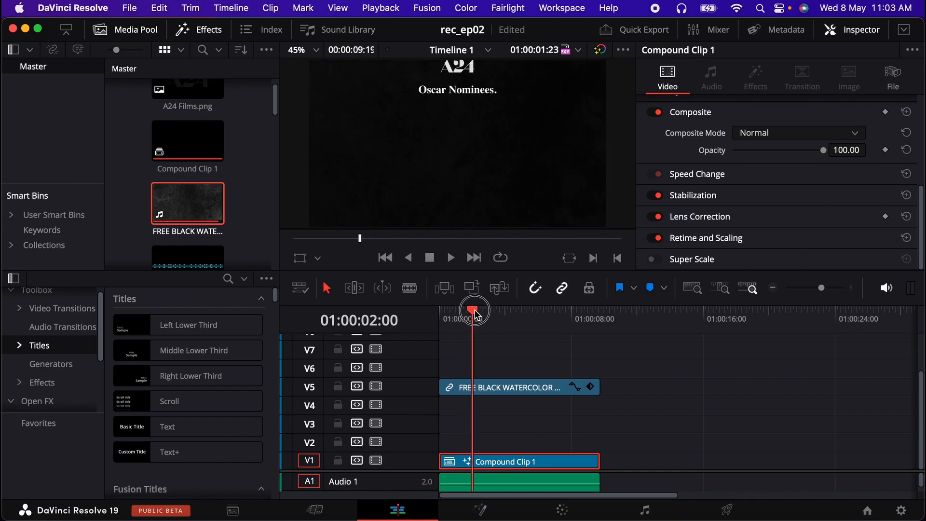
left_click_drag(491, 313, 573, 317)
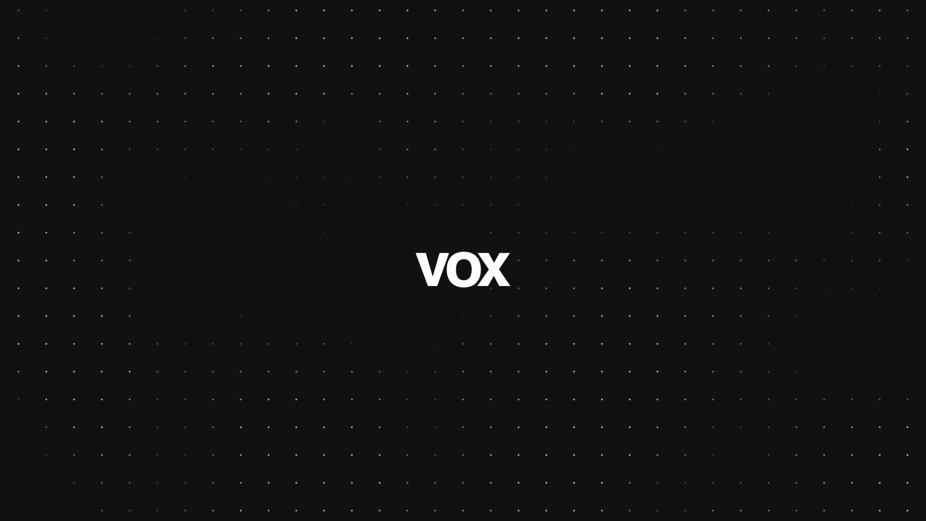